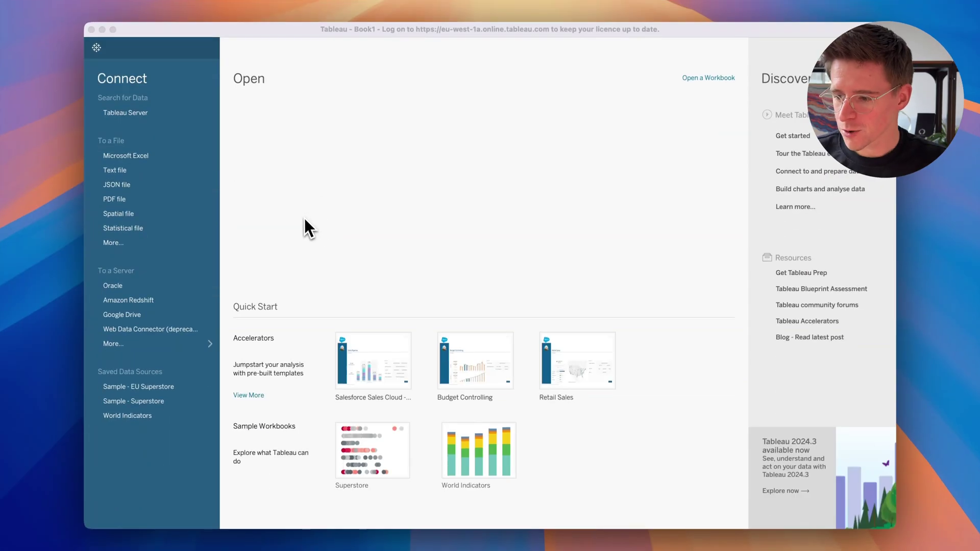
Step: Connect Sheet 1 to Sample - Superstore and switch its mark type to the Polar Area extension
{"action": "left_click", "coordinate": [154, 398]}
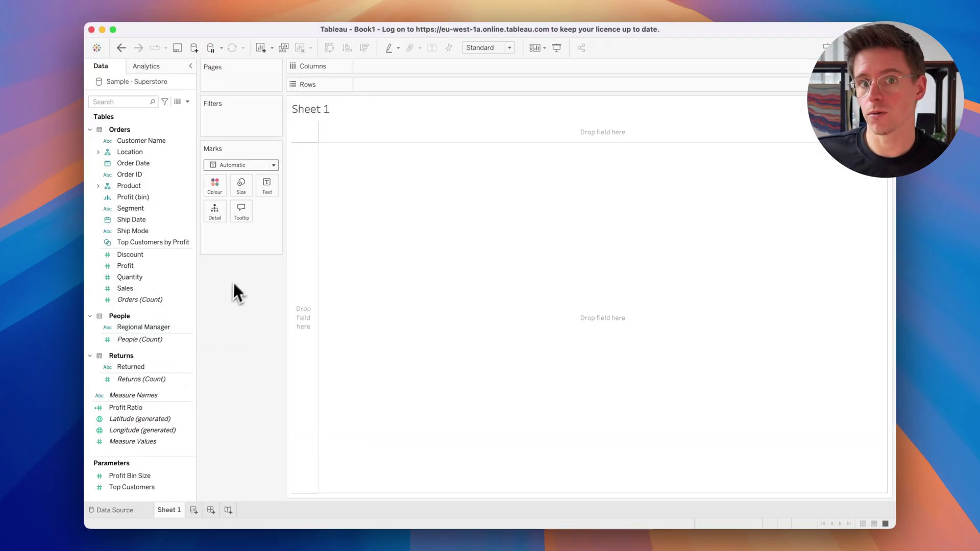
{"action": "left_click", "coordinate": [247, 168]}
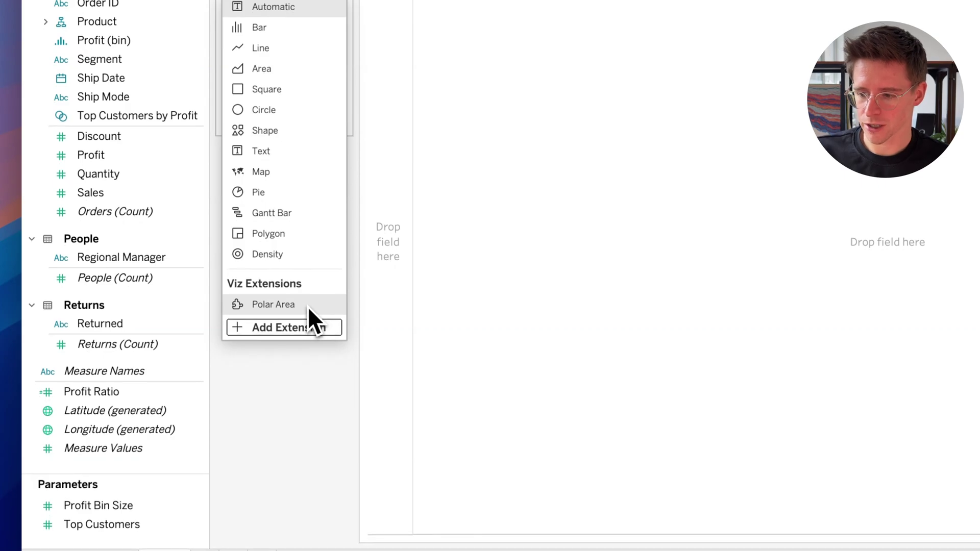
{"action": "left_click", "coordinate": [308, 305]}
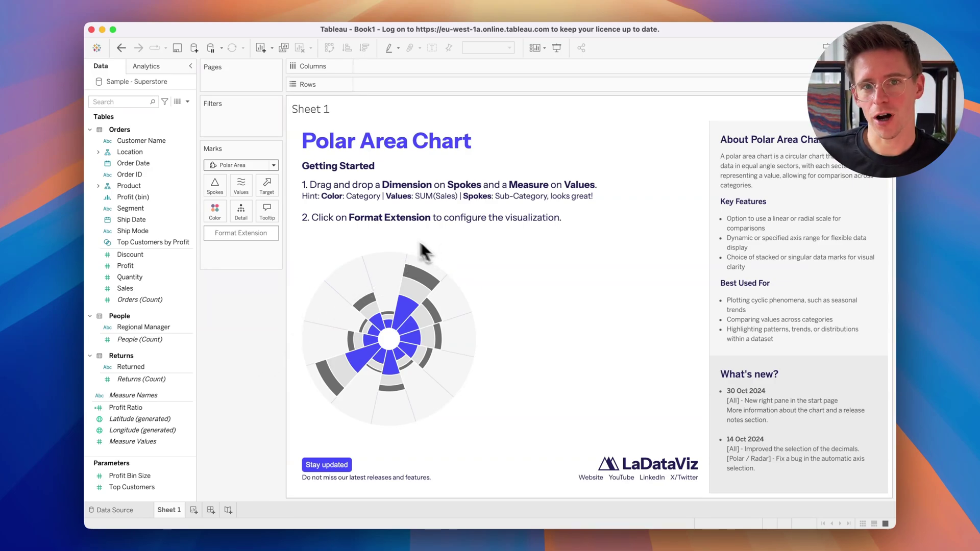
Step: Put SUM(Sales) on Values and Sub-Category on Spokes to draw a 17-wedge polar chart
{"action": "left_click", "coordinate": [384, 192]}
{"action": "left_click_drag", "start_coordinate": [129, 186], "coordinate": [186, 191]}
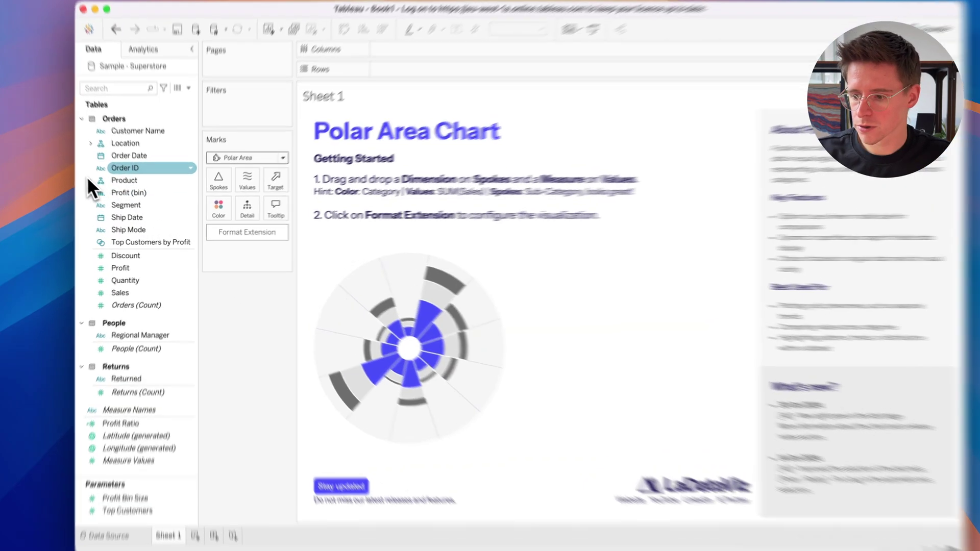
{"action": "left_click", "coordinate": [98, 186]}
{"action": "left_click_drag", "start_coordinate": [94, 184], "coordinate": [233, 155]}
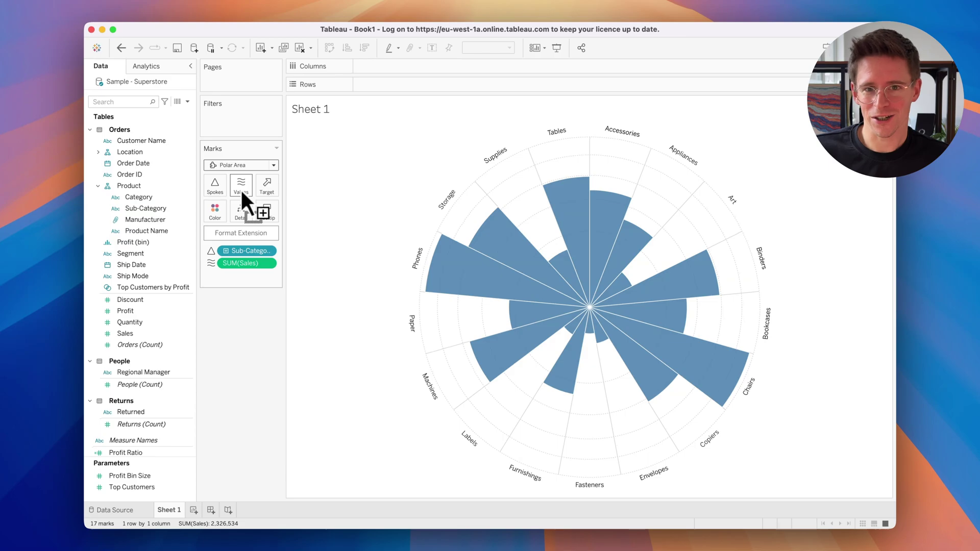
Step: Exclude the Tables wedge from the polar chart, then restore it
{"action": "left_click_drag", "start_coordinate": [242, 194], "coordinate": [394, 231]}
{"action": "left_click_drag", "start_coordinate": [453, 261], "coordinate": [573, 226]}
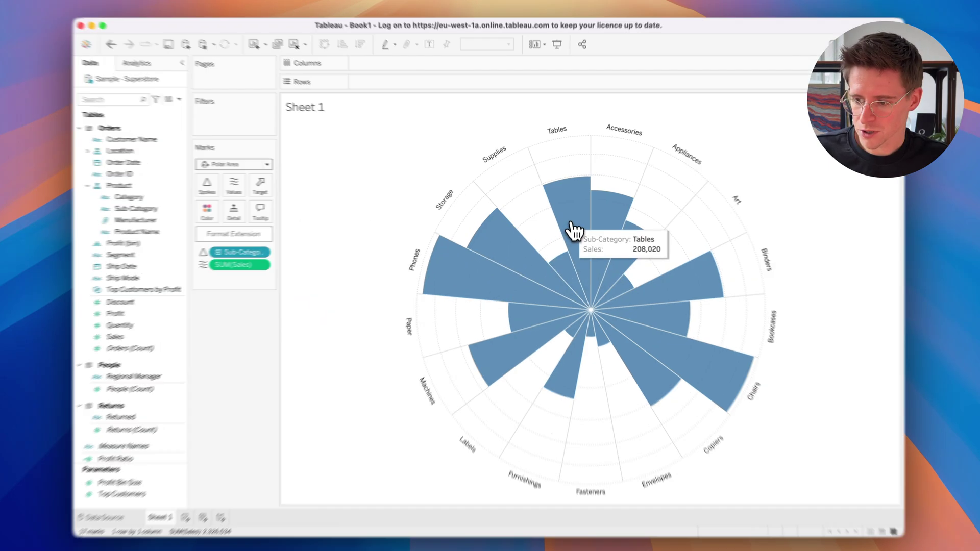
{"action": "left_click", "coordinate": [575, 231]}
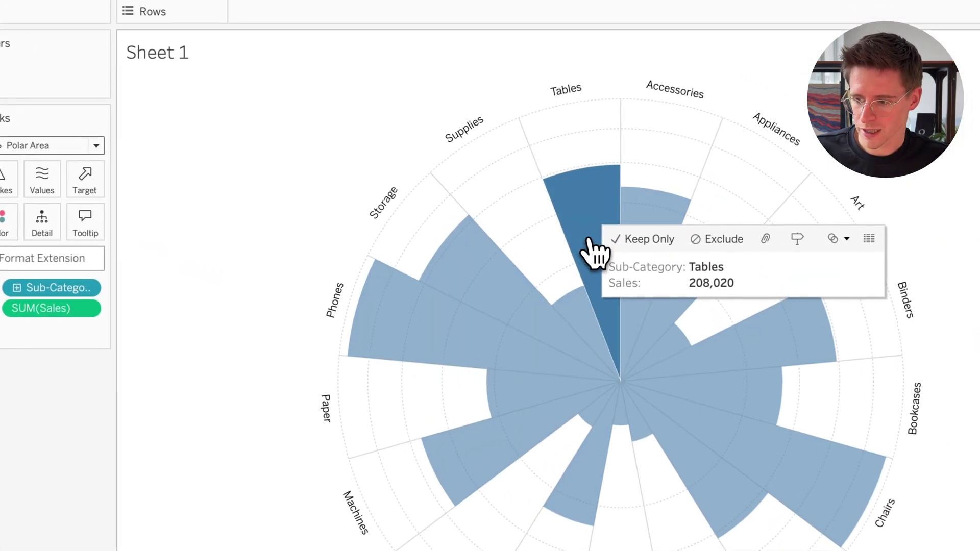
{"action": "left_click", "coordinate": [714, 240]}
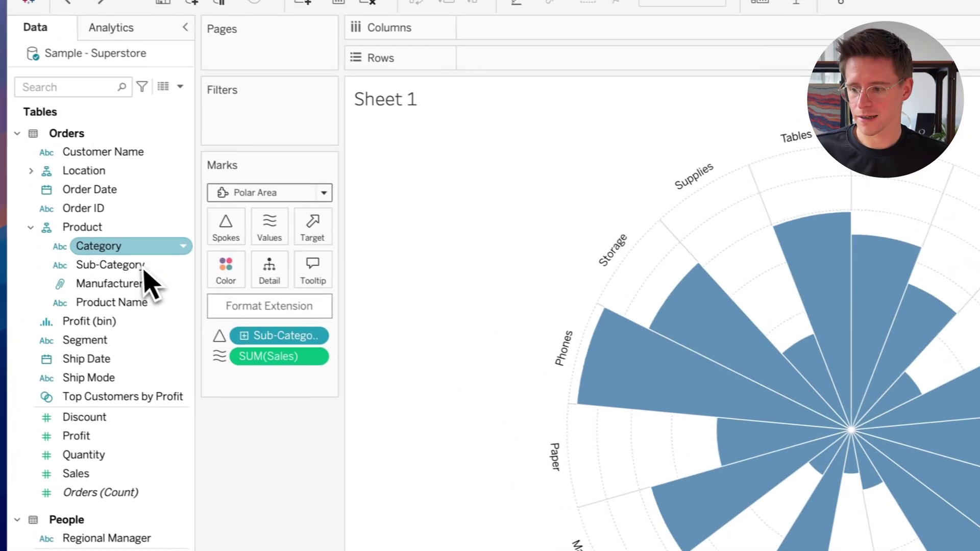
Step: Colour the wedges by Segment instead of Category and add Category to the Filters shelf
{"action": "left_click_drag", "start_coordinate": [20, 225], "coordinate": [126, 256]}
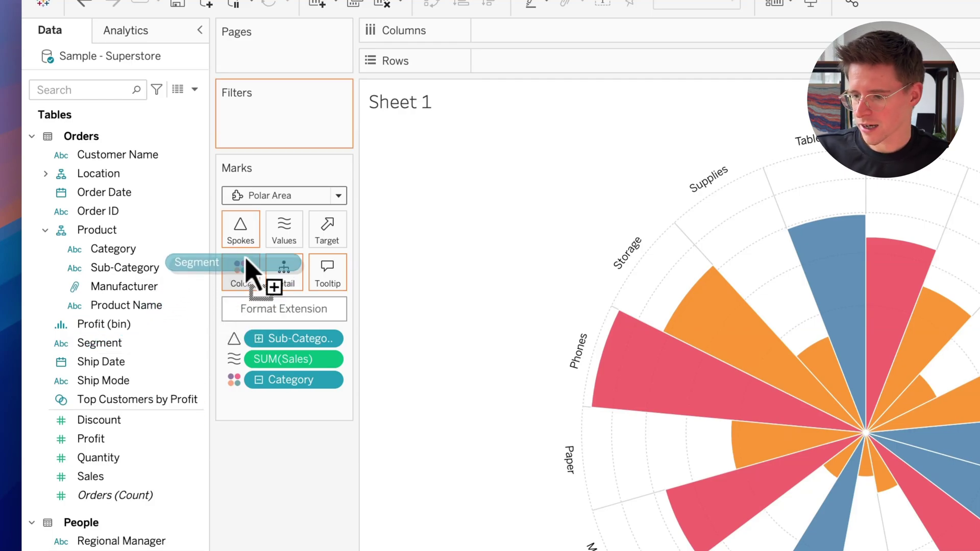
{"action": "left_click_drag", "start_coordinate": [246, 259], "coordinate": [248, 268]}
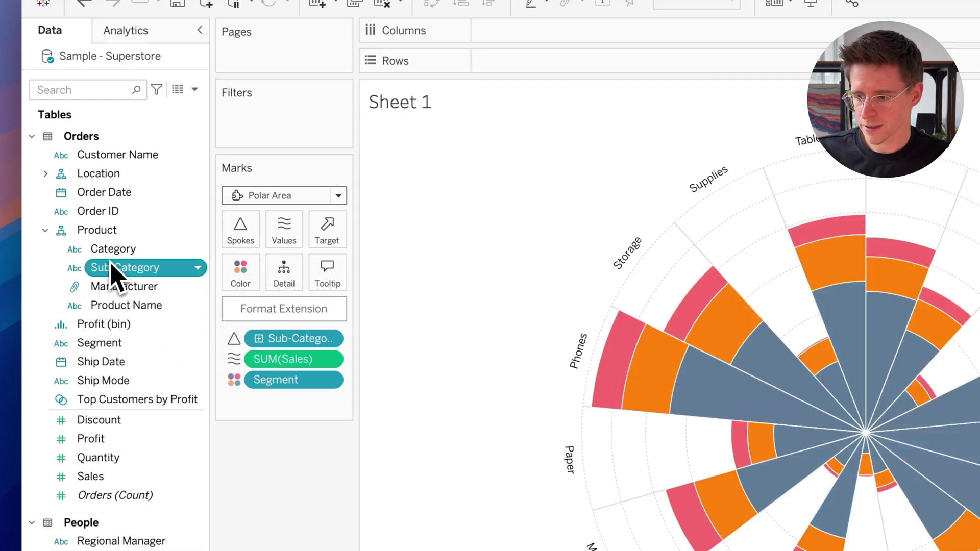
{"action": "left_click_drag", "start_coordinate": [246, 137], "coordinate": [247, 139]}
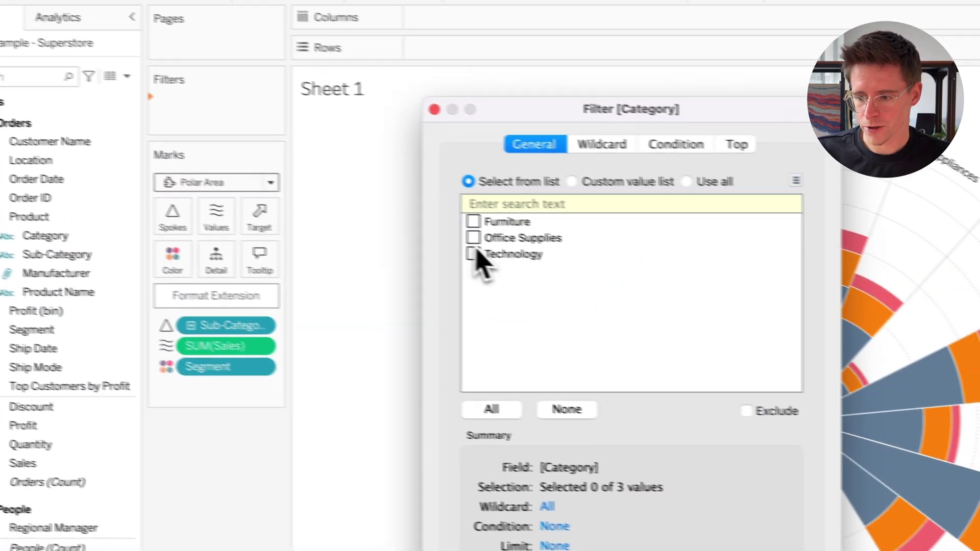
Step: Tick Office Supplies and Technology in the Category filter and apply it
{"action": "left_click", "coordinate": [540, 251]}
{"action": "left_click", "coordinate": [541, 267]}
{"action": "key", "text": "Return"}
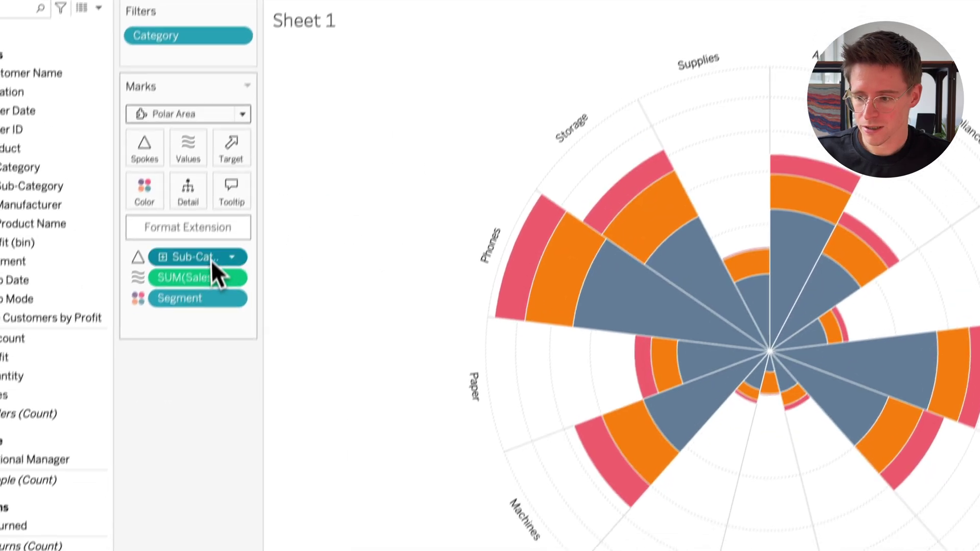
Step: Sort the Sub-Category spokes by the Sales field in descending order
{"action": "right_click", "coordinate": [188, 318]}
{"action": "left_click", "coordinate": [268, 309]}
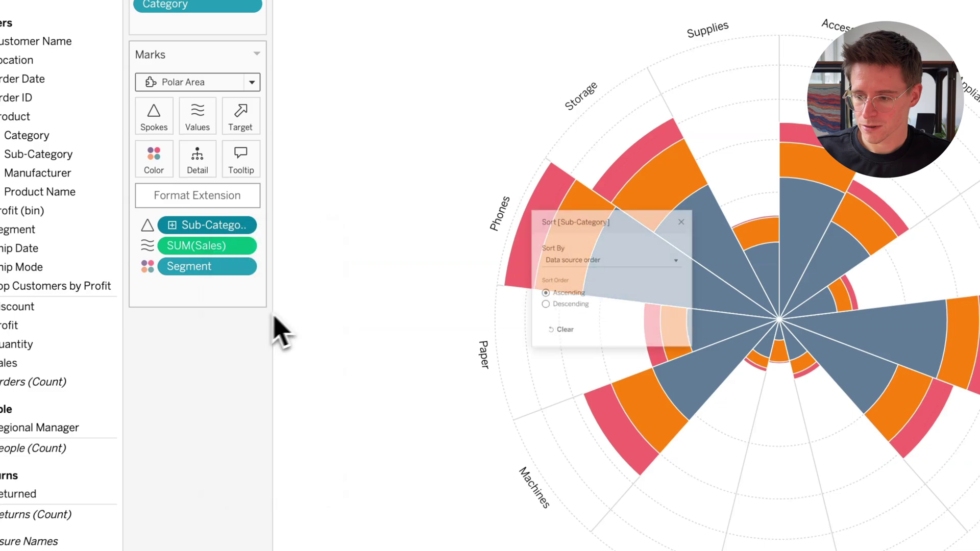
{"action": "left_click", "coordinate": [562, 299]}
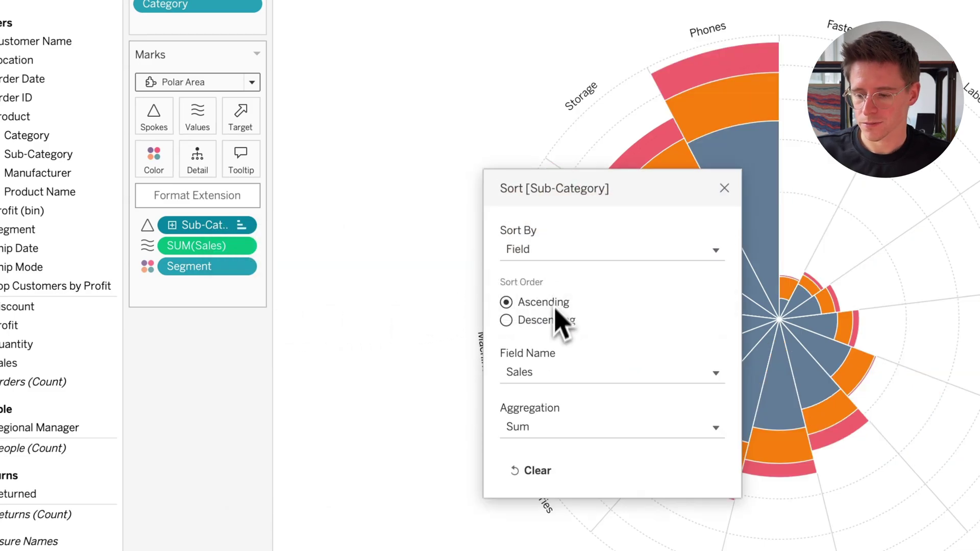
{"action": "left_click", "coordinate": [546, 321]}
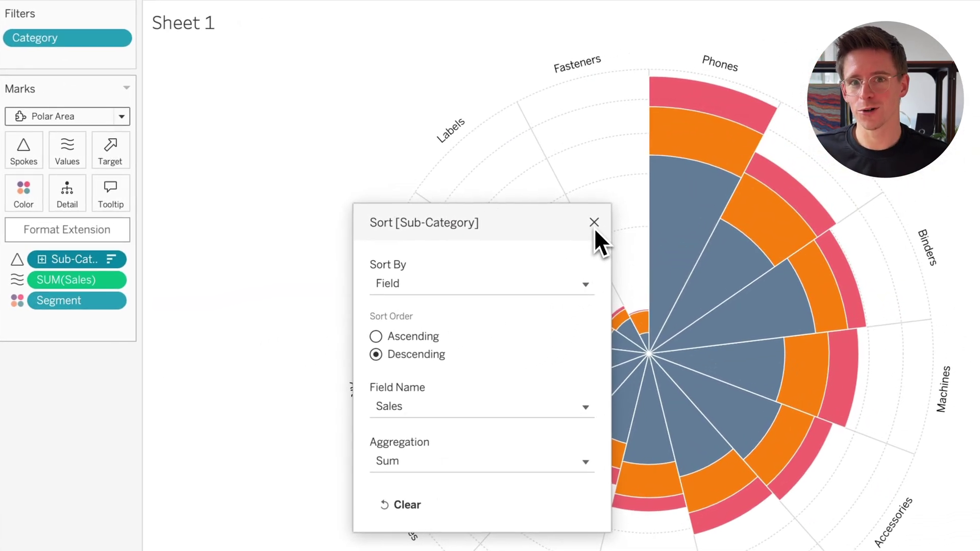
{"action": "left_click", "coordinate": [725, 188]}
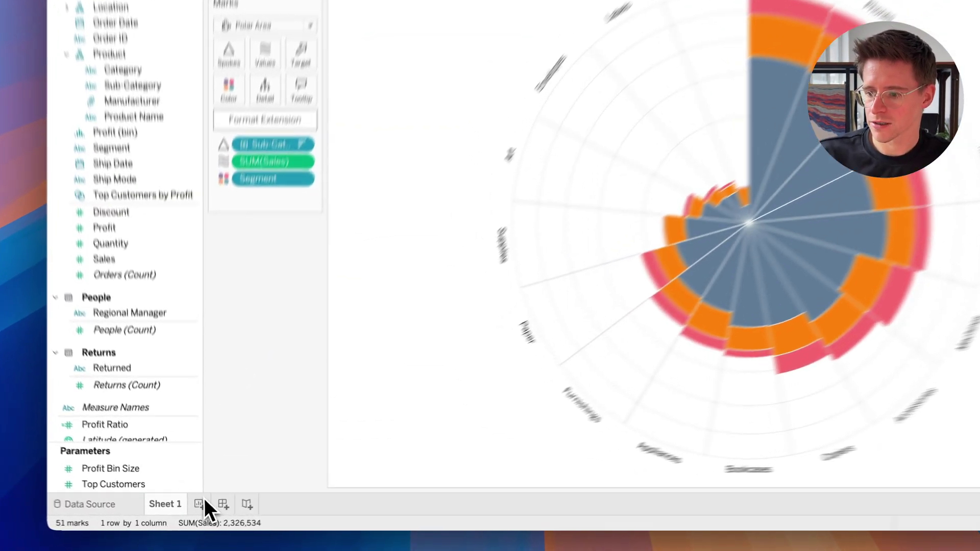
Step: On a new Sheet 2, build descending horizontal Sales bars by Manufacturer, then create Dashboard 1
{"action": "left_click", "coordinate": [203, 503]}
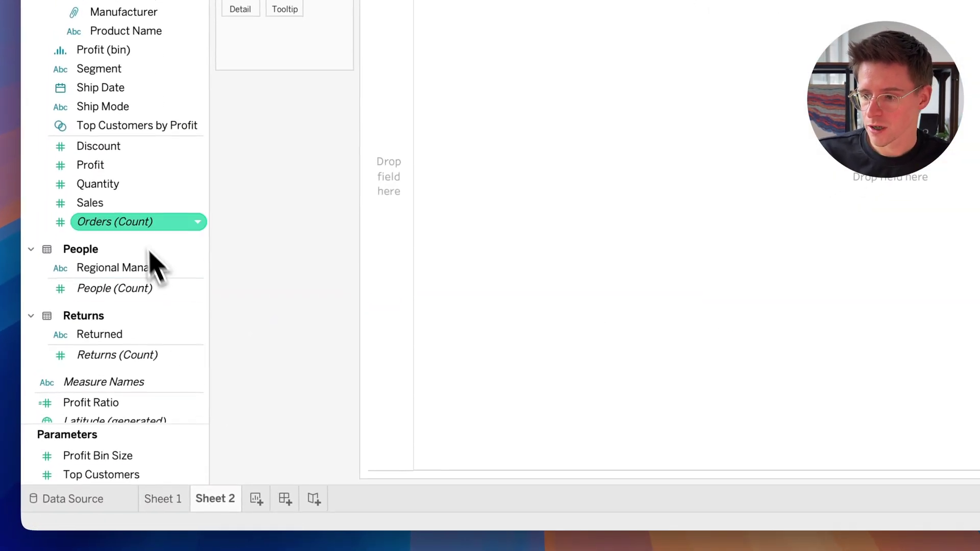
{"action": "double_click", "coordinate": [129, 259]}
{"action": "double_click", "coordinate": [127, 18]}
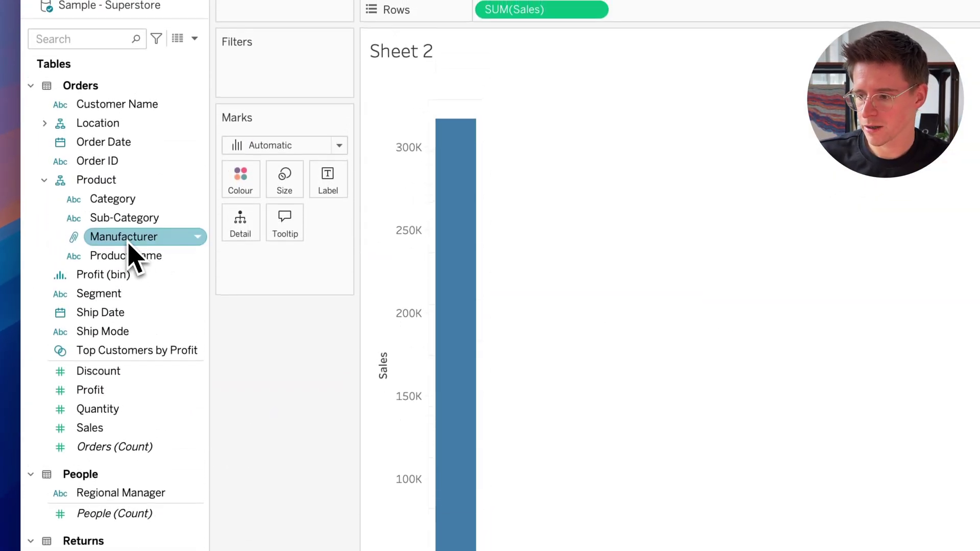
{"action": "left_click", "coordinate": [409, 55]}
{"action": "left_click", "coordinate": [468, 55]}
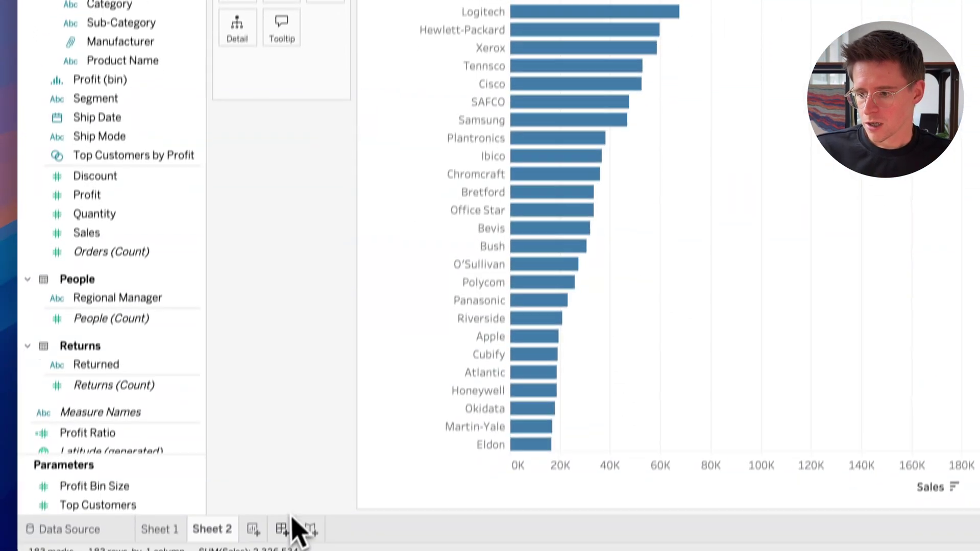
{"action": "left_click", "coordinate": [291, 529]}
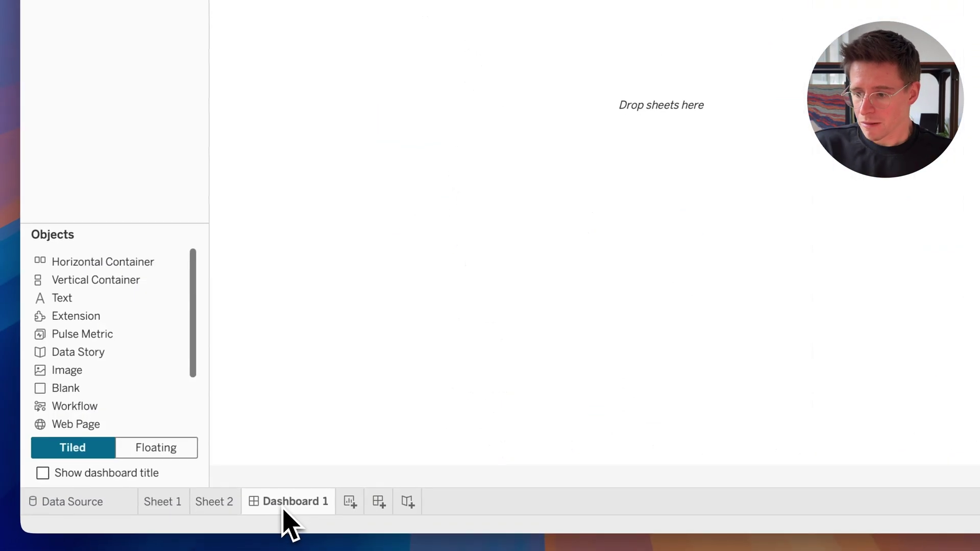
Step: Place the polar chart sheet and the manufacturer bar chart side by side on Dashboard 1
{"action": "mouse_move", "coordinate": [151, 195]}
{"action": "left_click_drag", "start_coordinate": [151, 193], "coordinate": [286, 234]}
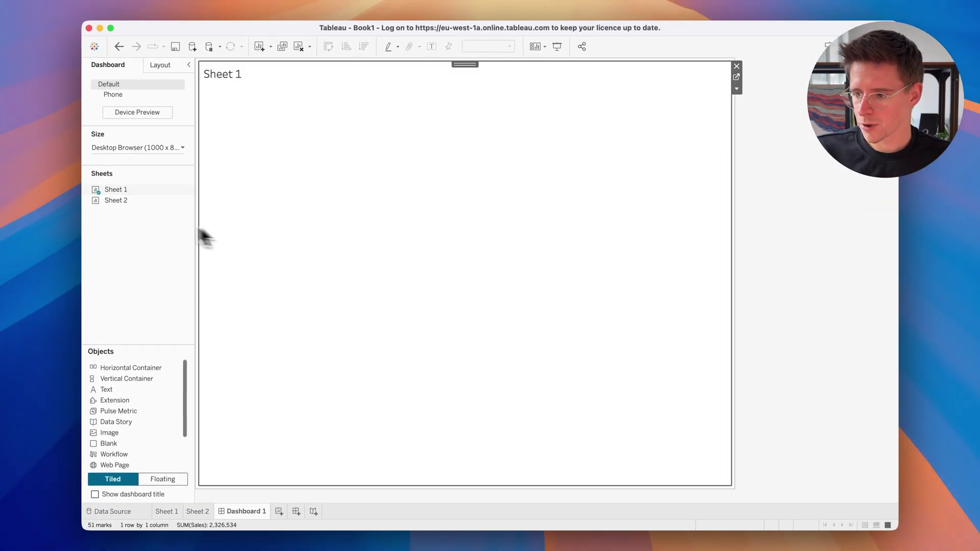
{"action": "left_click_drag", "start_coordinate": [123, 204], "coordinate": [575, 213]}
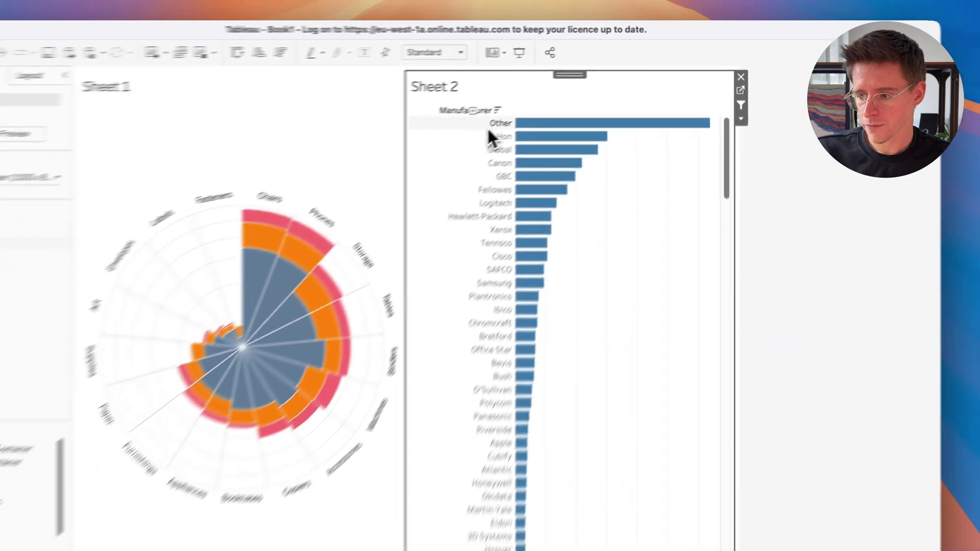
Step: Filter the polar chart via the Hon, Global, Canon and GBC manufacturer bars, then clear the selection
{"action": "left_click", "coordinate": [405, 179]}
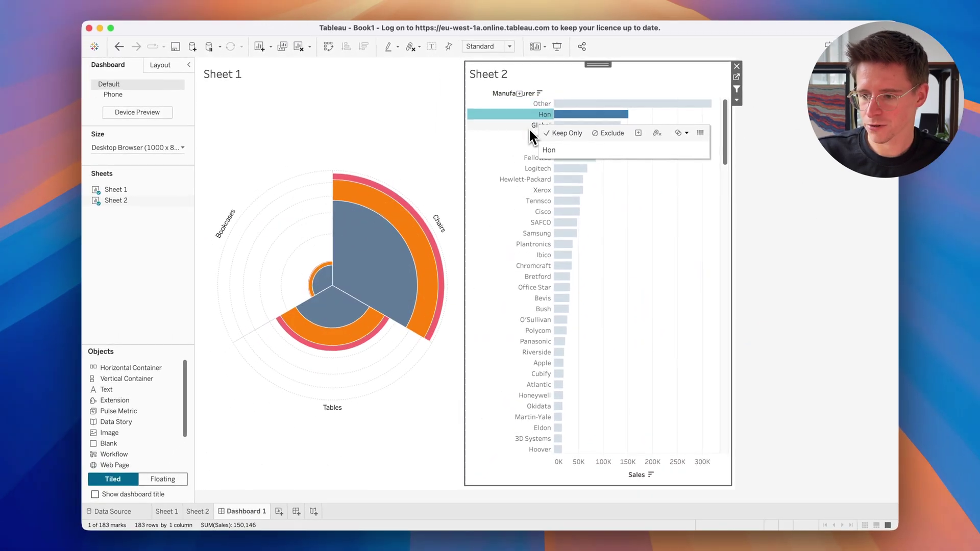
{"action": "left_click", "coordinate": [528, 127]}
{"action": "left_click", "coordinate": [529, 137]}
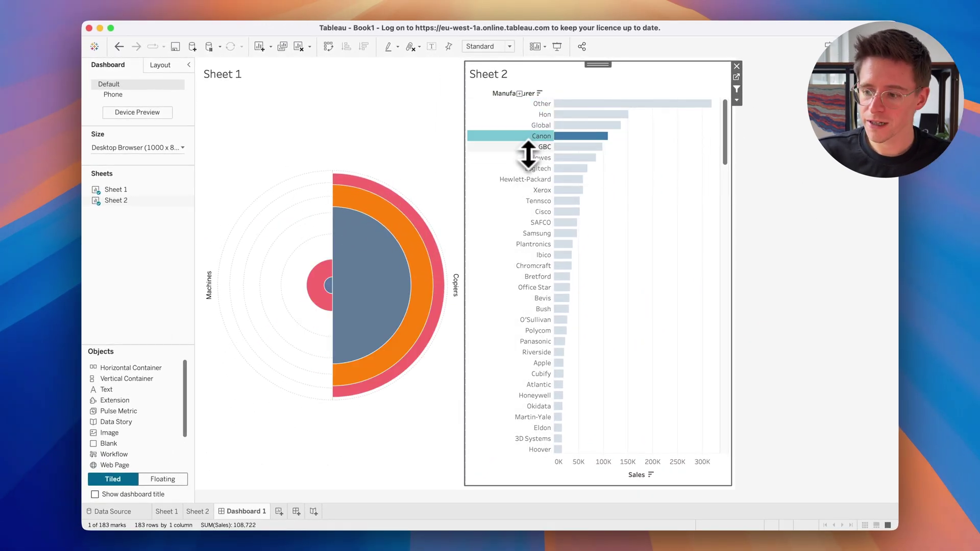
{"action": "left_click", "coordinate": [528, 148]}
{"action": "left_click", "coordinate": [528, 149]}
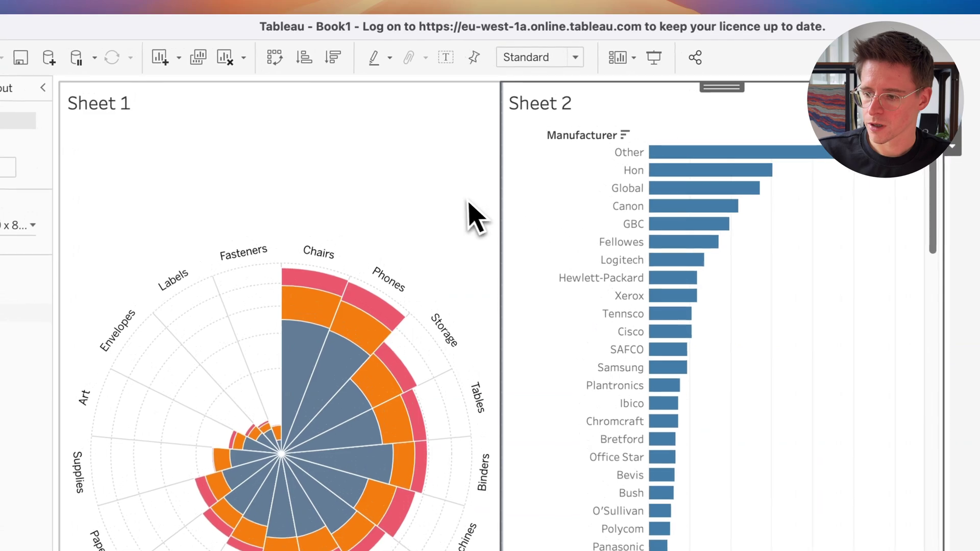
Step: Use the polar chart as a filter, selecting Consumer Chairs and the Phones segments, then clear it
{"action": "left_click", "coordinate": [460, 202]}
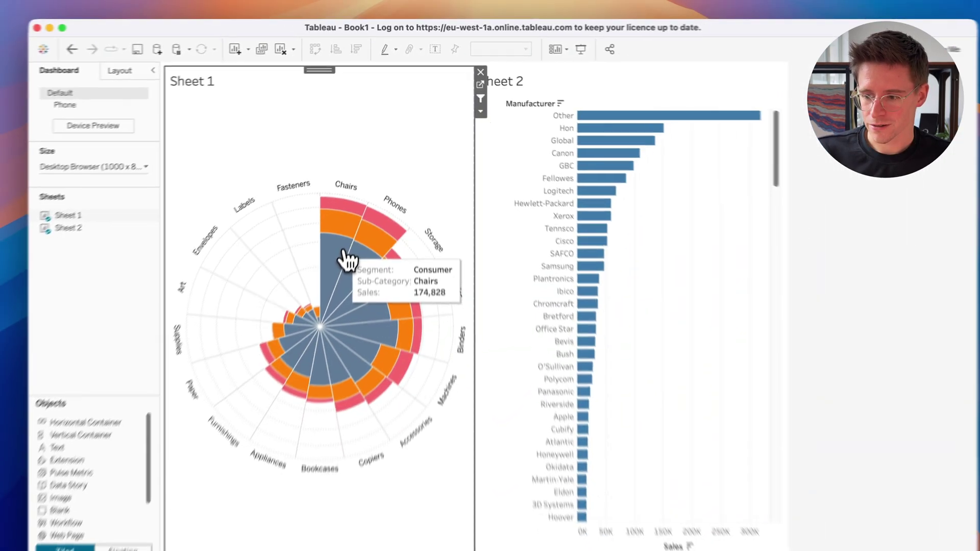
{"action": "left_click", "coordinate": [323, 357]}
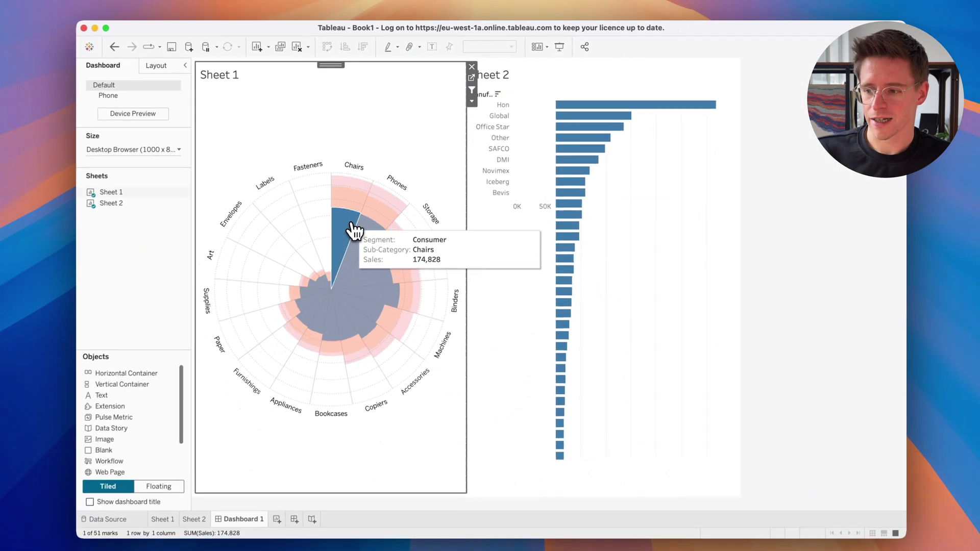
{"action": "left_click", "coordinate": [361, 251]}
{"action": "left_click", "coordinate": [383, 212]}
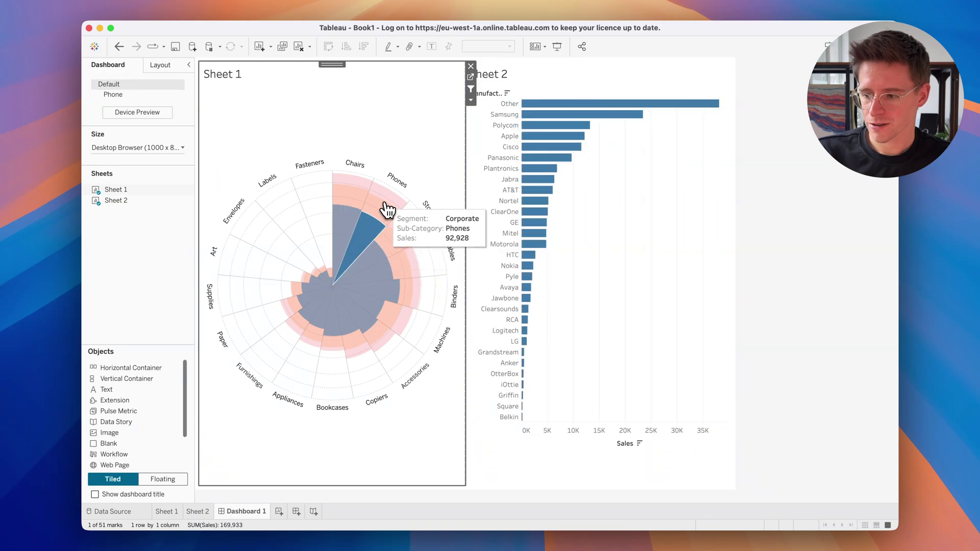
{"action": "left_click", "coordinate": [397, 184]}
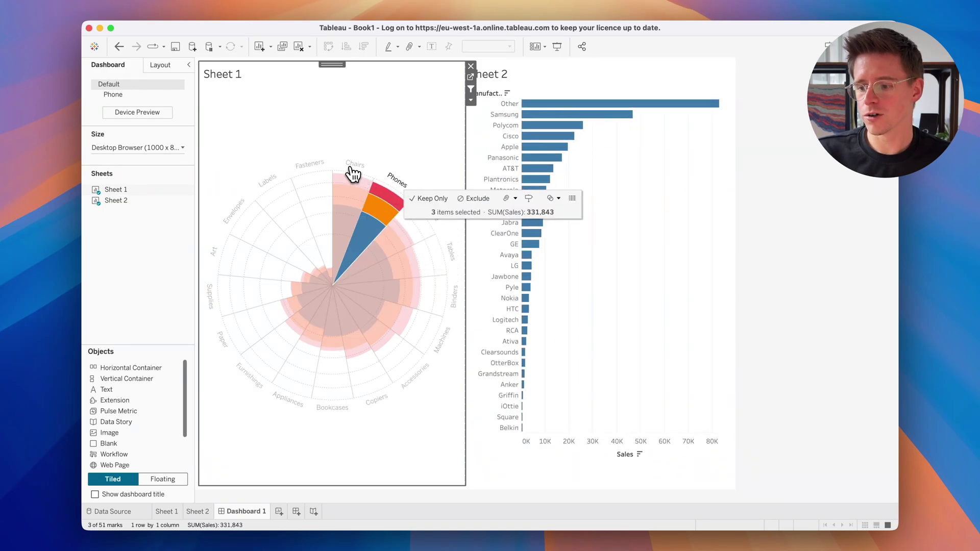
{"action": "left_click", "coordinate": [359, 143]}
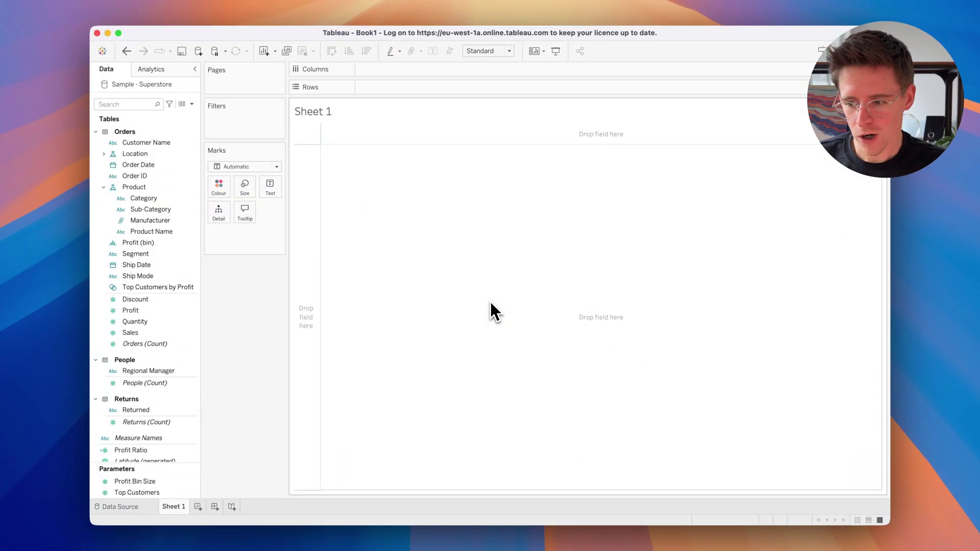
Step: Browse the Add an Extension gallery from the Marks type list and search it for 'ladataviz'
{"action": "left_click", "coordinate": [250, 167]}
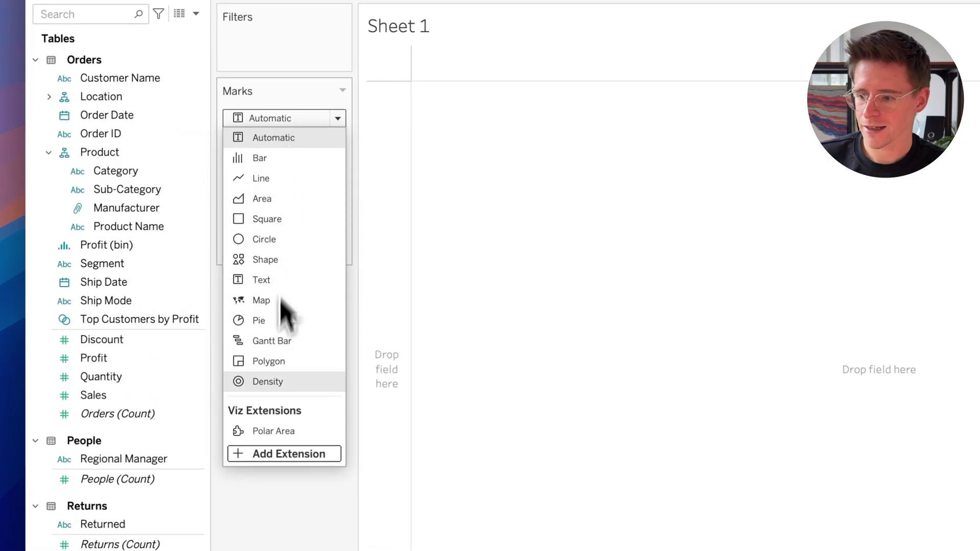
{"action": "left_click", "coordinate": [284, 454]}
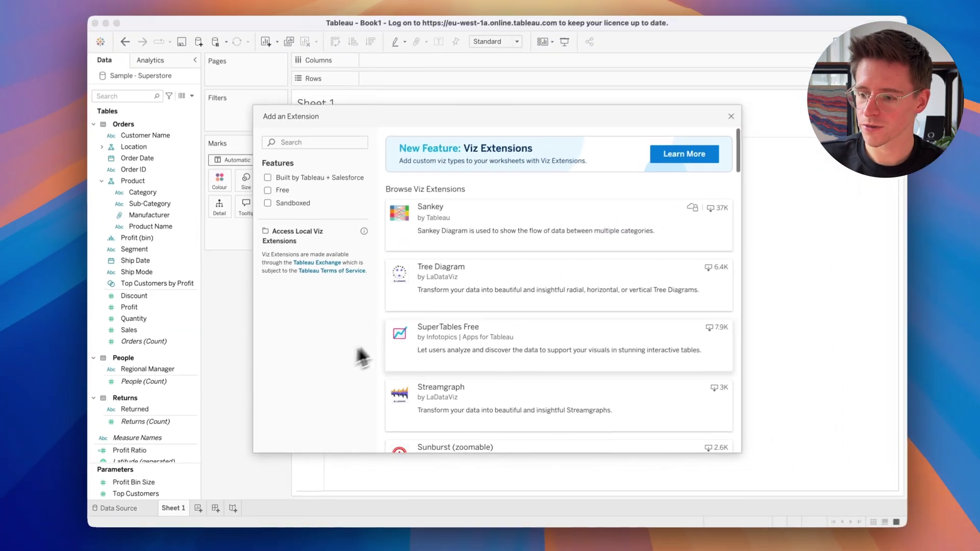
{"action": "scroll", "coordinate": [728, 197], "scroll_direction": "down", "scroll_amount": 1}
{"action": "scroll", "coordinate": [511, 265], "scroll_direction": "down", "scroll_amount": 10}
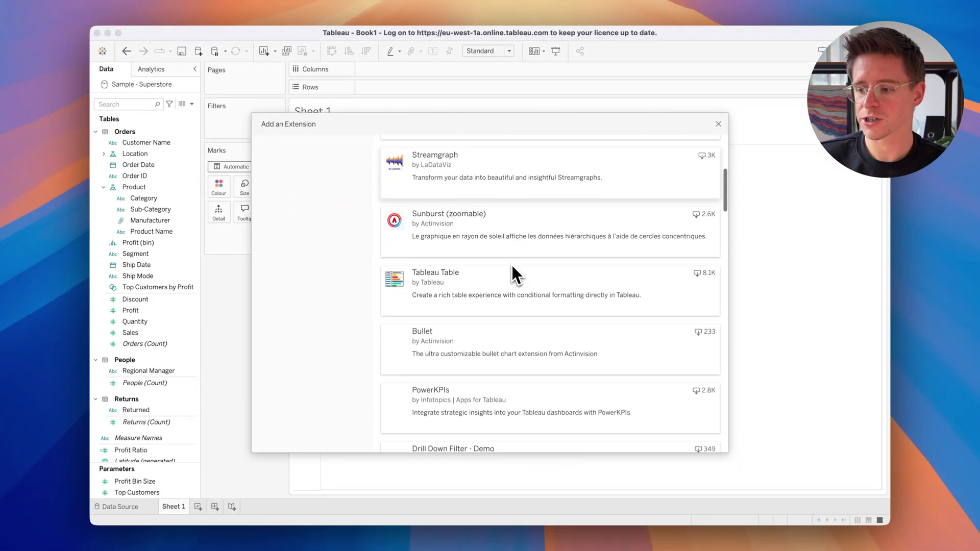
{"action": "scroll", "coordinate": [512, 265], "scroll_direction": "up", "scroll_amount": 10}
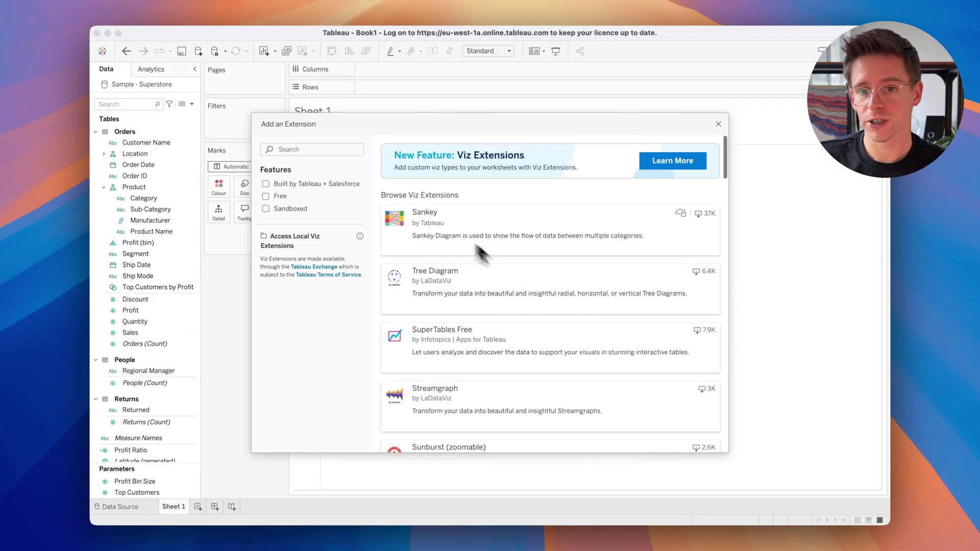
{"action": "left_click", "coordinate": [337, 151]}
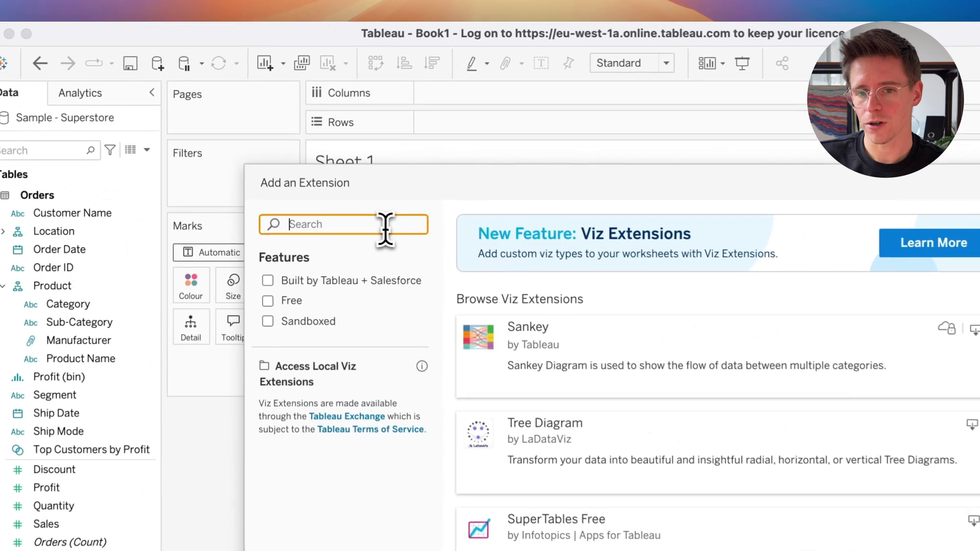
{"action": "type", "text": "ladataviz"}
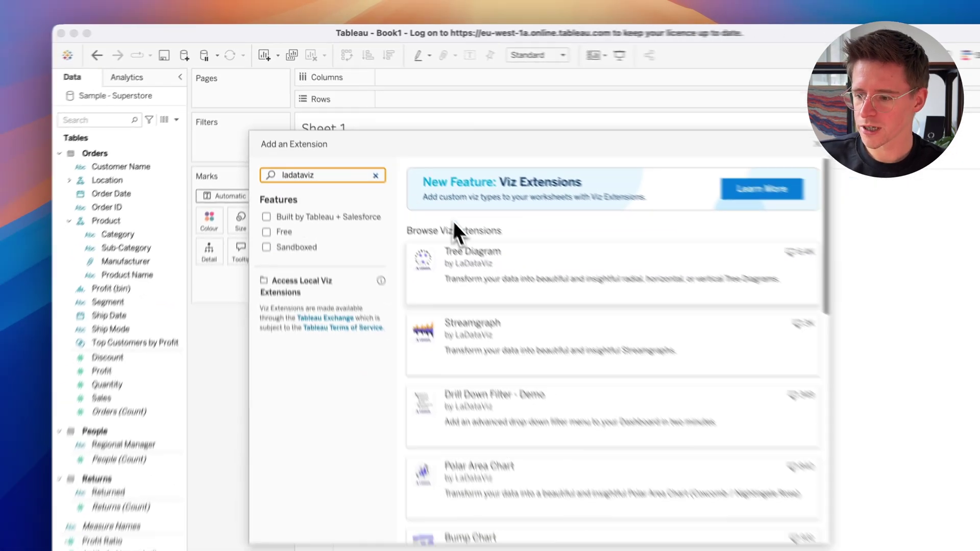
{"action": "scroll", "coordinate": [492, 237], "scroll_direction": "down", "scroll_amount": 6}
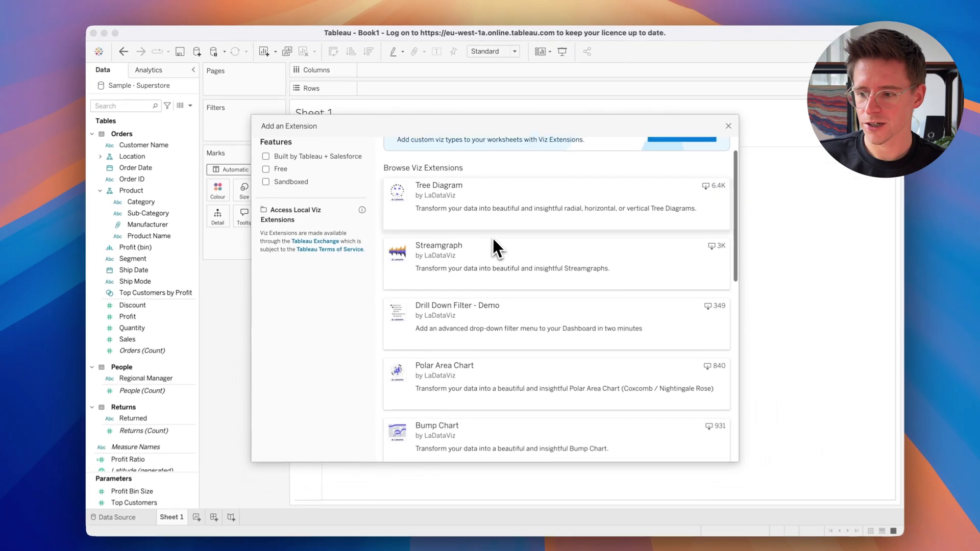
{"action": "scroll", "coordinate": [488, 234], "scroll_direction": "down", "scroll_amount": 5}
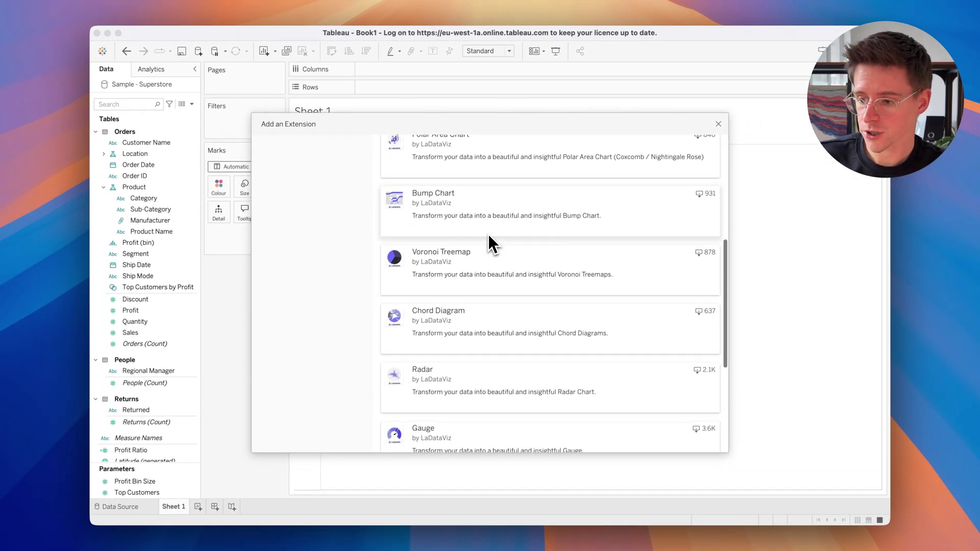
{"action": "scroll", "coordinate": [488, 234], "scroll_direction": "down", "scroll_amount": 2}
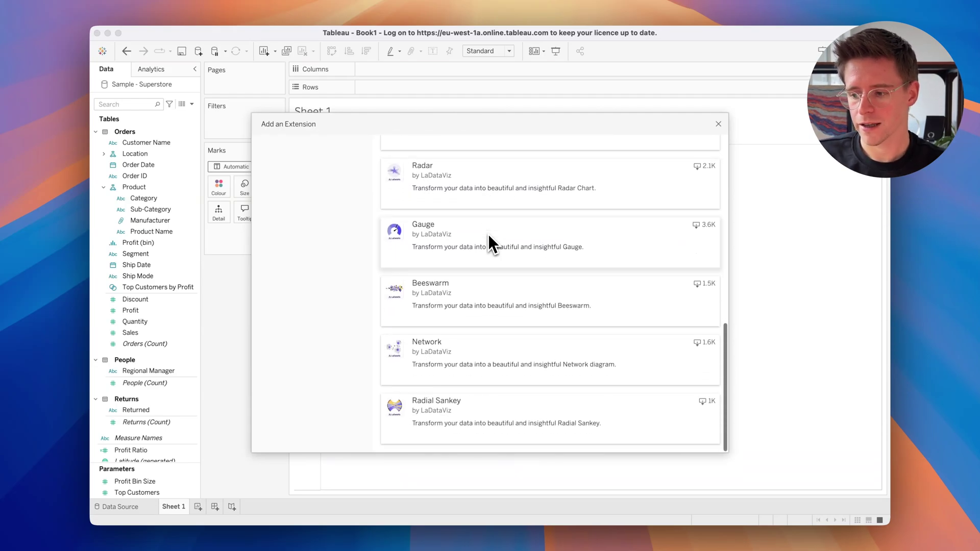
{"action": "scroll", "coordinate": [488, 234], "scroll_direction": "up", "scroll_amount": 13}
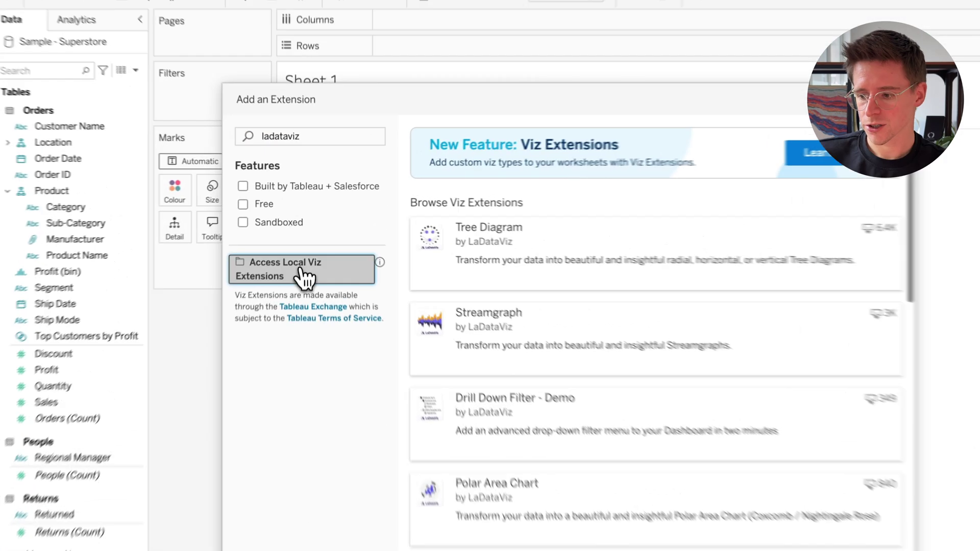
{"action": "left_click", "coordinate": [310, 240]}
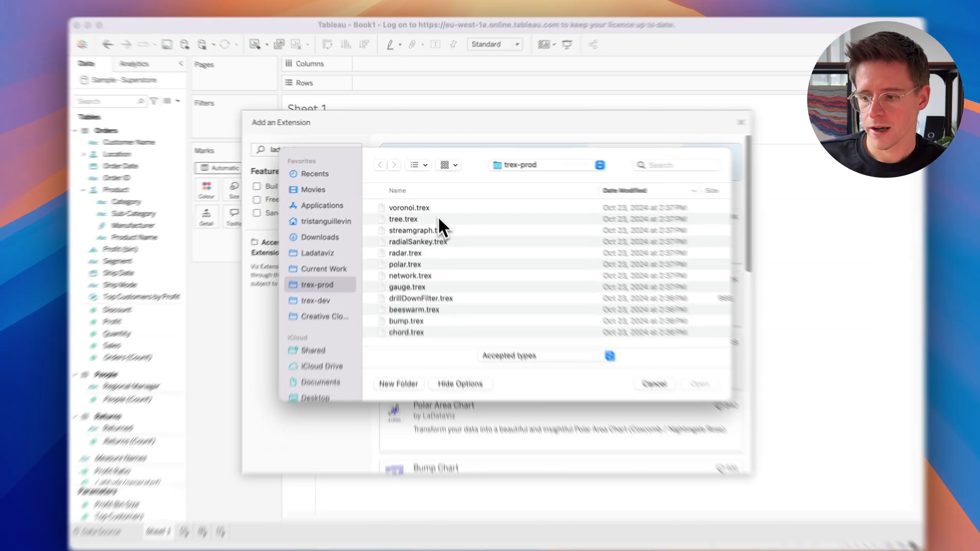
{"action": "left_click", "coordinate": [428, 215]}
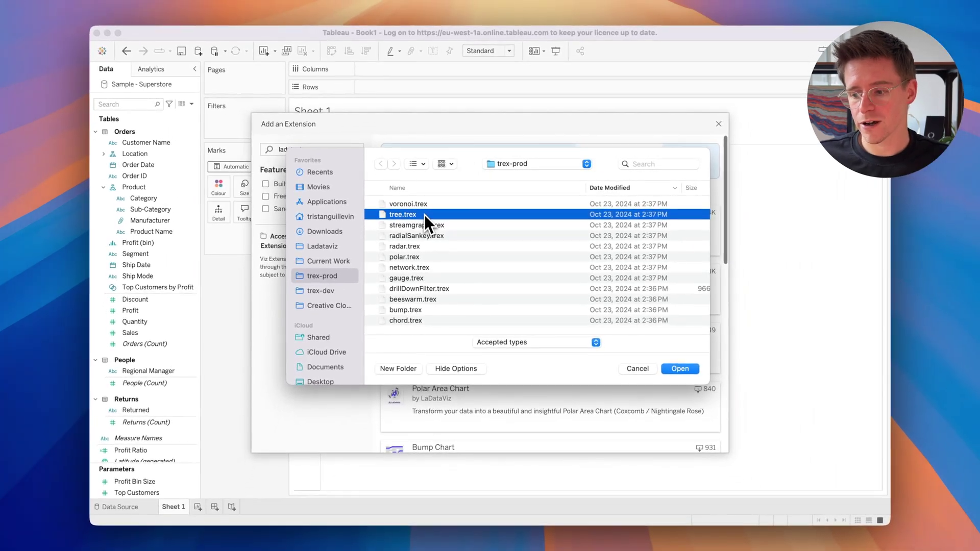
{"action": "double_click", "coordinate": [424, 215]}
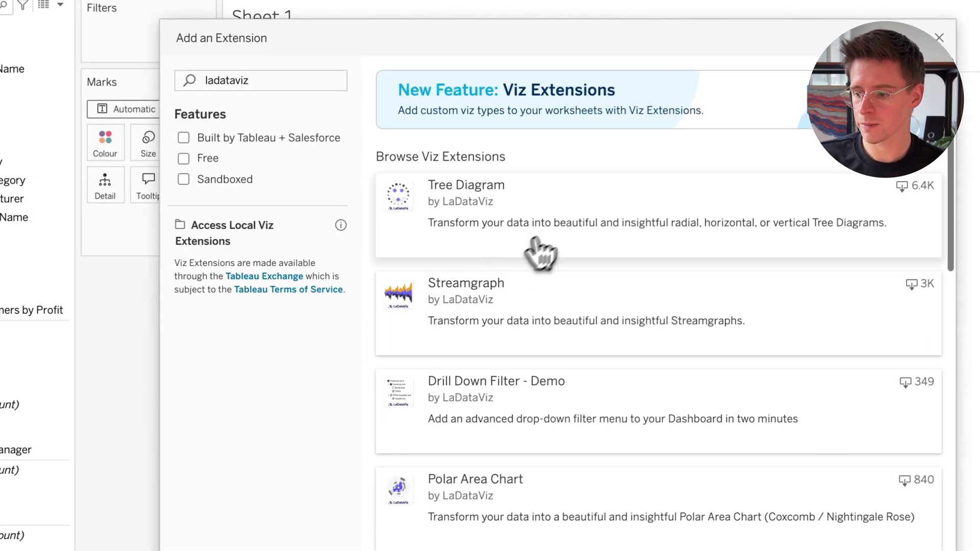
Step: Add the Tree Diagram extension from the gallery to the sheet and allow it to run
{"action": "left_click", "coordinate": [566, 234]}
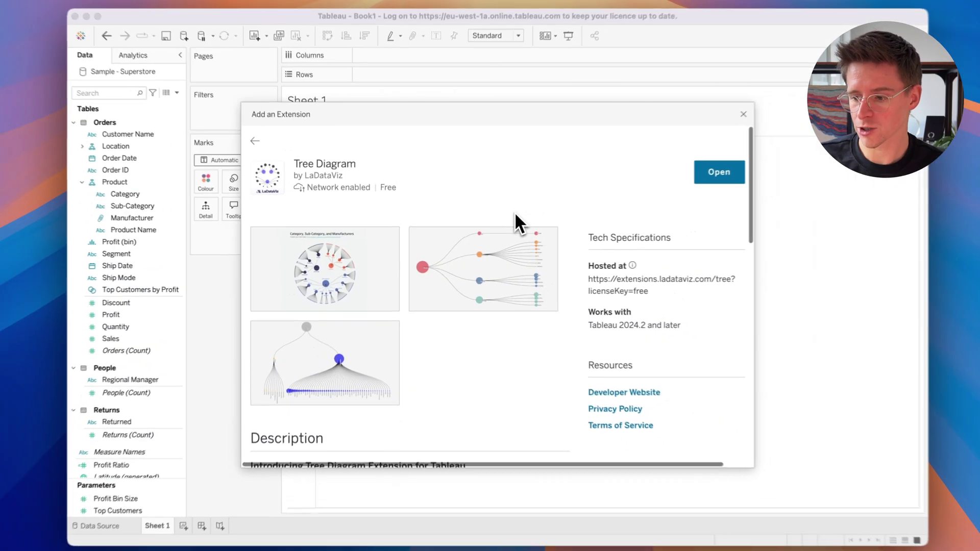
{"action": "scroll", "coordinate": [586, 194], "scroll_direction": "down", "scroll_amount": 5}
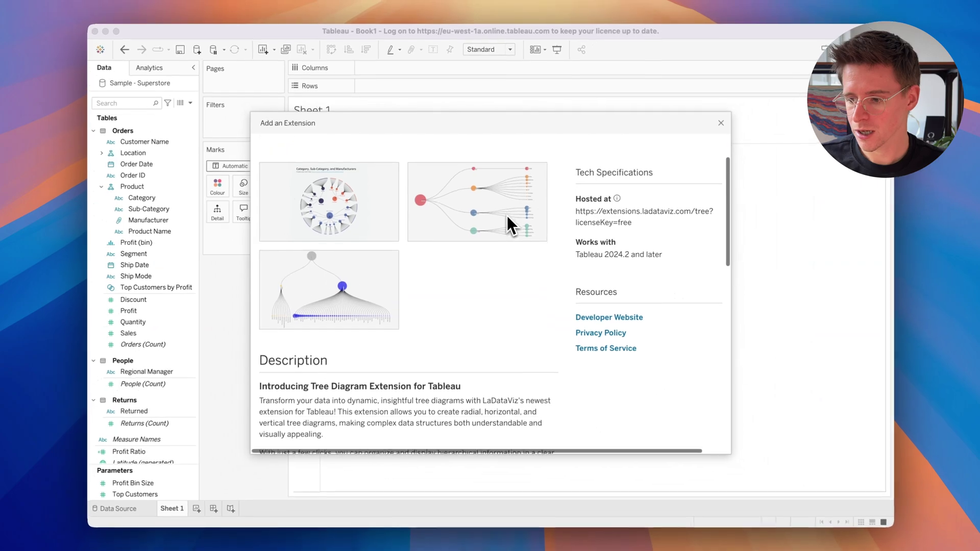
{"action": "scroll", "coordinate": [506, 216], "scroll_direction": "down", "scroll_amount": 3}
{"action": "scroll", "coordinate": [506, 215], "scroll_direction": "up", "scroll_amount": 8}
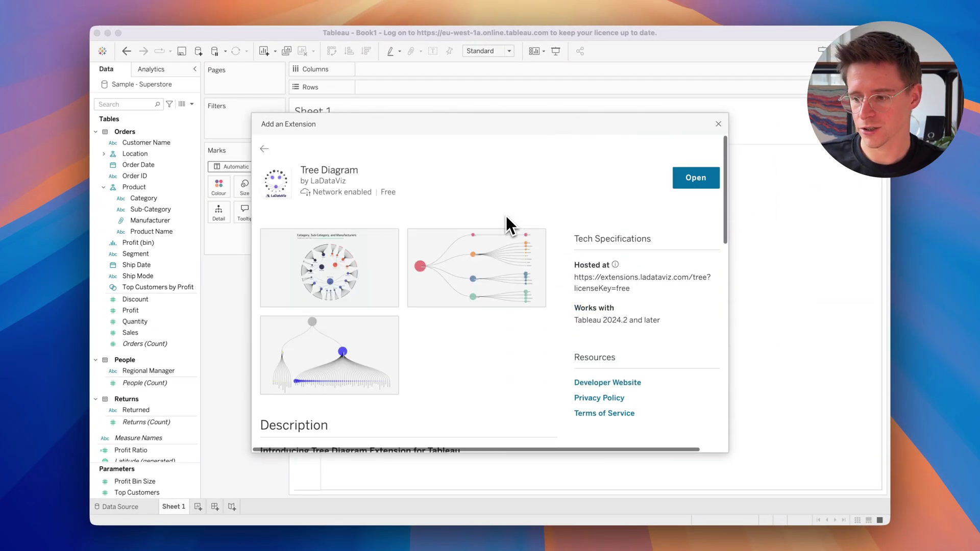
{"action": "left_click", "coordinate": [741, 170]}
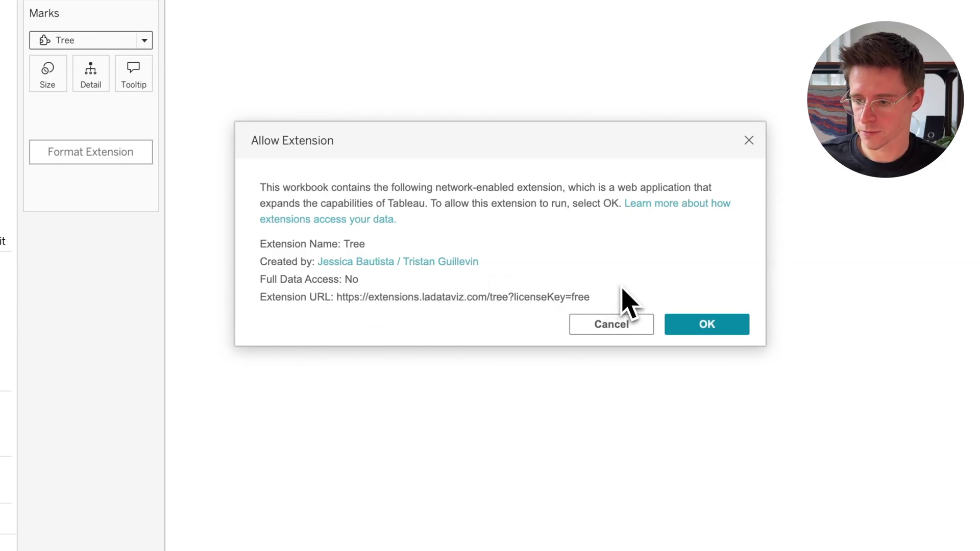
{"action": "left_click", "coordinate": [707, 326]}
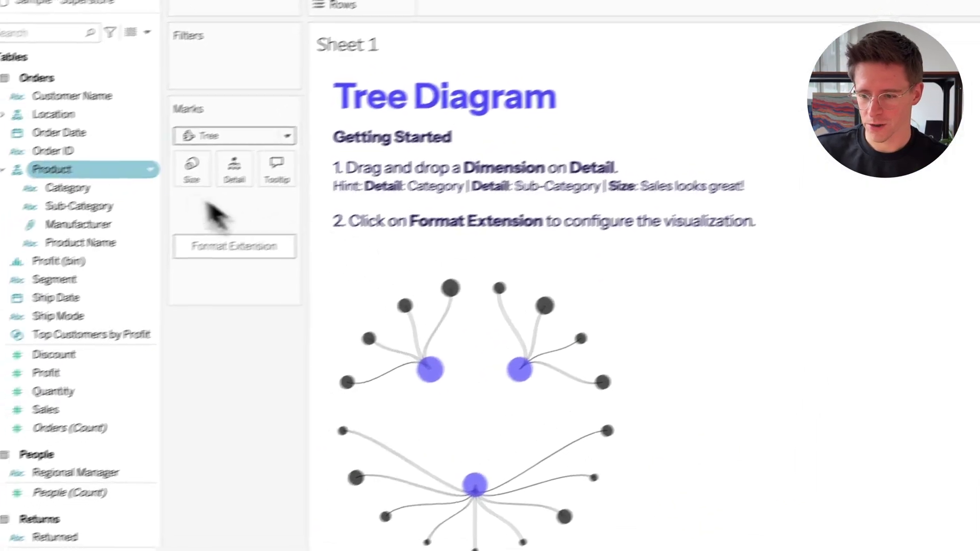
Step: Put Category and Sub-Category on Detail and size the tree nodes by SUM(Sales)
{"action": "left_click_drag", "start_coordinate": [145, 198], "coordinate": [281, 154]}
{"action": "left_click_drag", "start_coordinate": [128, 183], "coordinate": [300, 164]}
{"action": "left_click", "coordinate": [169, 389]}
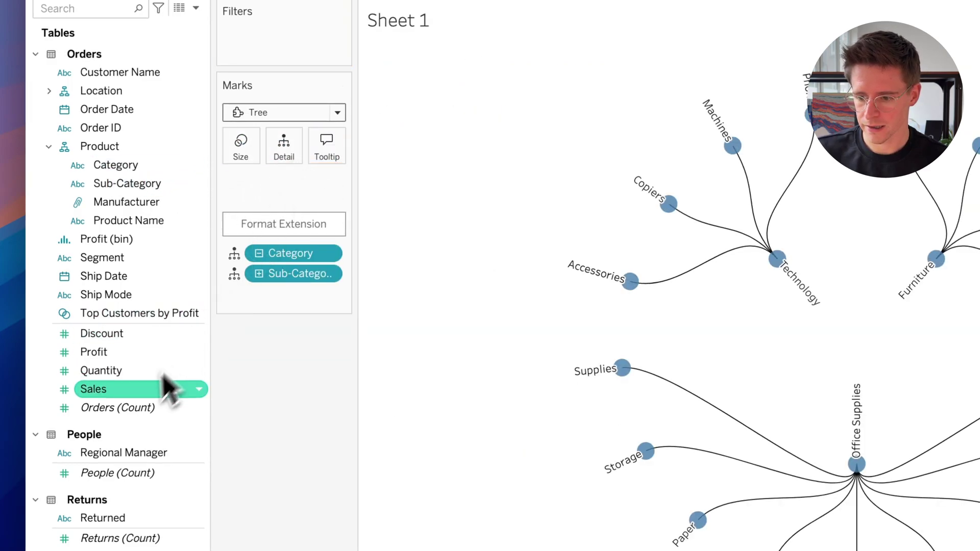
{"action": "left_click_drag", "start_coordinate": [137, 403], "coordinate": [250, 176]}
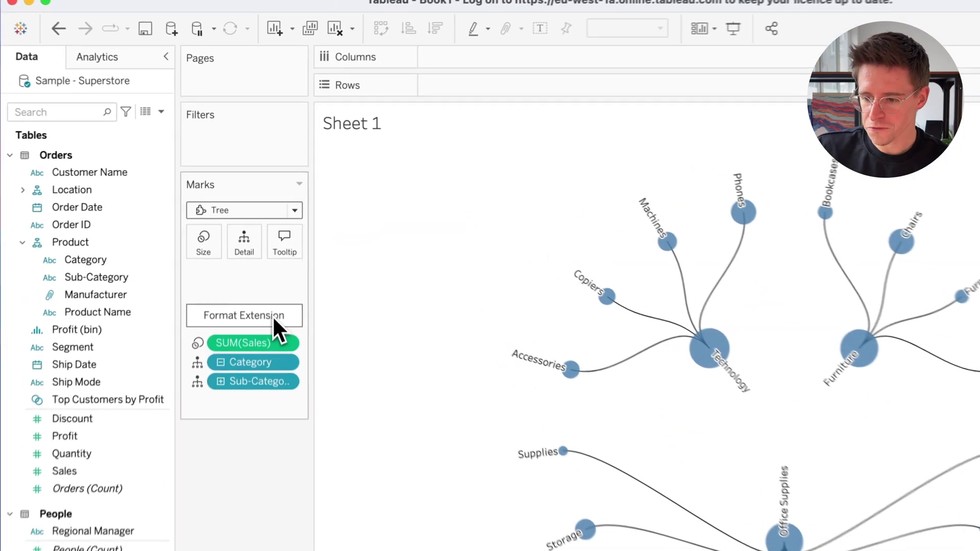
Step: Open the tree's Format Extension settings and switch the layout to Horizontal
{"action": "left_click", "coordinate": [264, 238]}
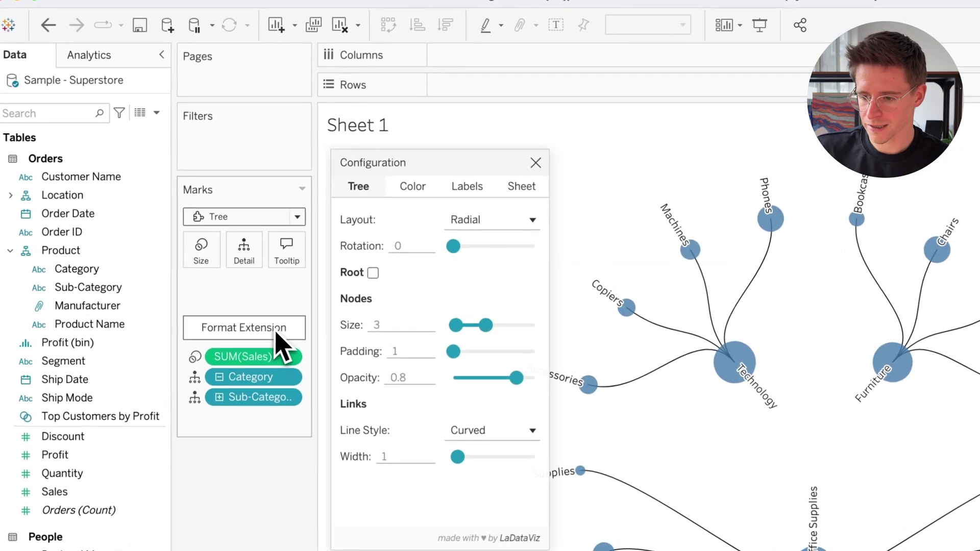
{"action": "left_click_drag", "start_coordinate": [394, 167], "coordinate": [495, 202]}
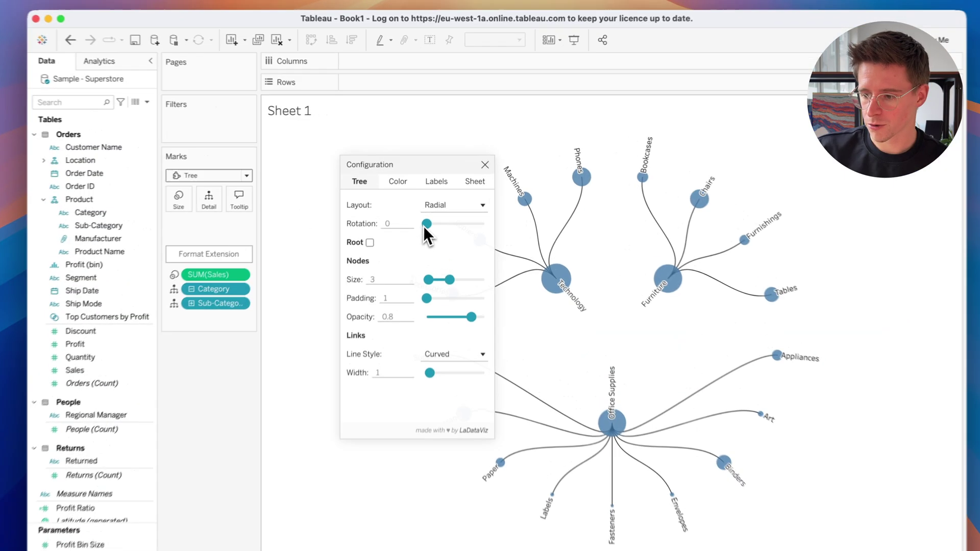
{"action": "mouse_move", "coordinate": [429, 210]}
{"action": "left_mouse_down"}
{"action": "mouse_move", "coordinate": [449, 207]}
{"action": "mouse_move", "coordinate": [434, 206]}
{"action": "left_mouse_up"}
{"action": "left_click", "coordinate": [437, 213]}
{"action": "left_click", "coordinate": [436, 222]}
{"action": "left_click_drag", "start_coordinate": [415, 172], "coordinate": [440, 178]}
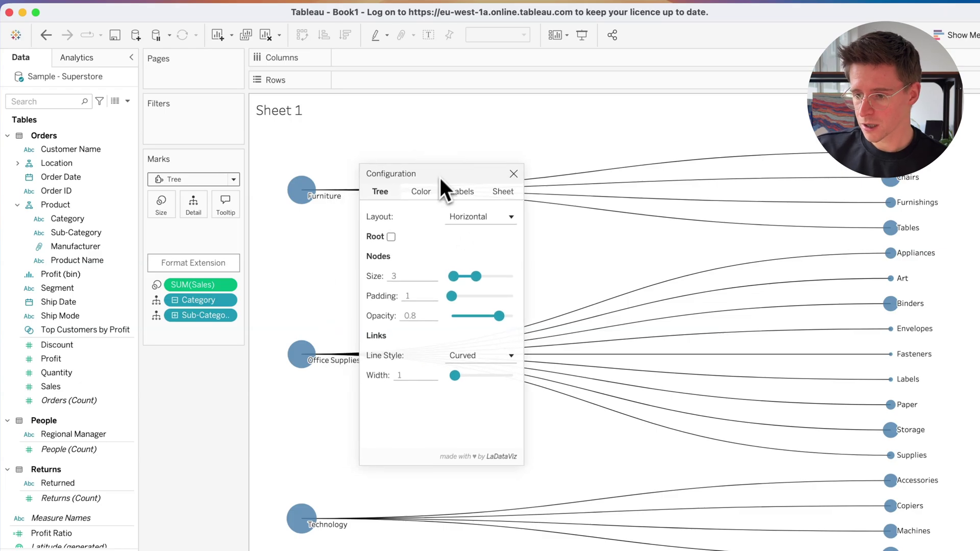
Step: Add a 'Total Sales' root node, enlarge nodes with padding 2, and thin the links
{"action": "left_click", "coordinate": [391, 237]}
{"action": "left_click", "coordinate": [468, 257]}
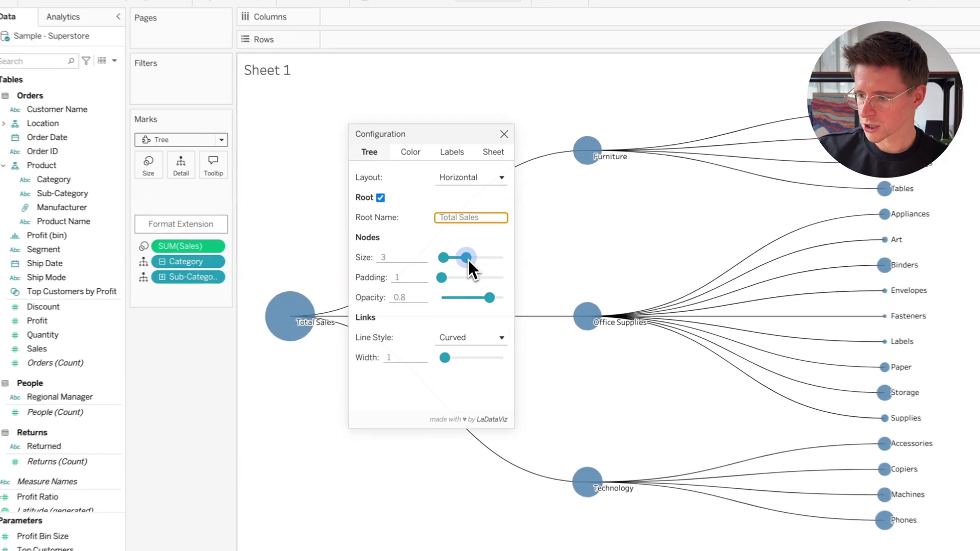
{"action": "left_click_drag", "start_coordinate": [470, 261], "coordinate": [488, 298]}
{"action": "mouse_move", "coordinate": [445, 364]}
{"action": "left_mouse_down"}
{"action": "mouse_move", "coordinate": [462, 364]}
{"action": "mouse_move", "coordinate": [440, 364]}
{"action": "left_mouse_up"}
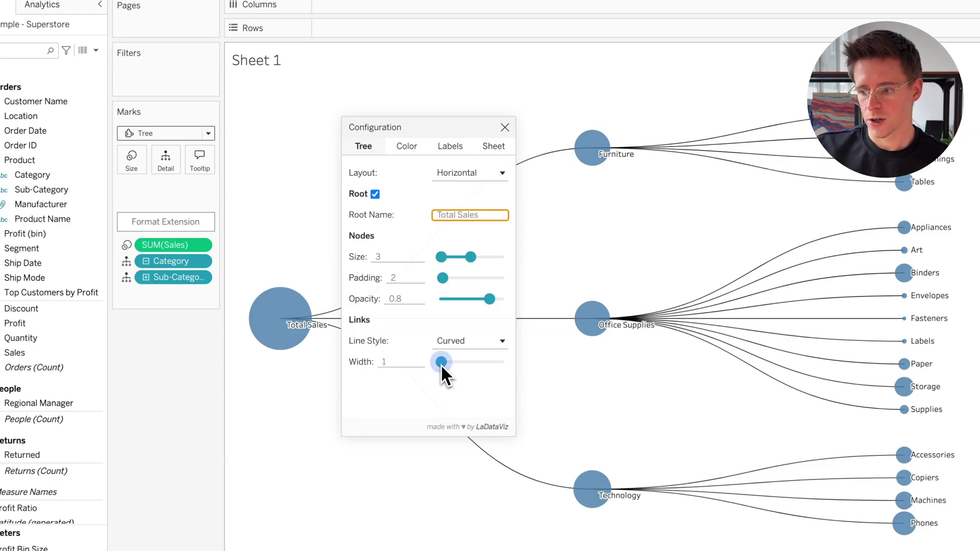
Step: Colour the tree nodes by Category using the Observable 10 palette
{"action": "left_click", "coordinate": [414, 149]}
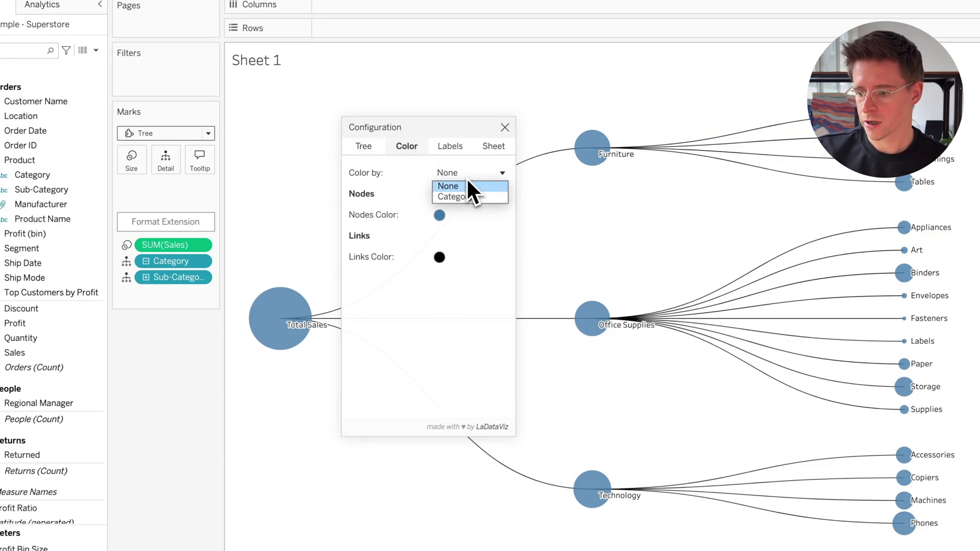
{"action": "left_click", "coordinate": [469, 197]}
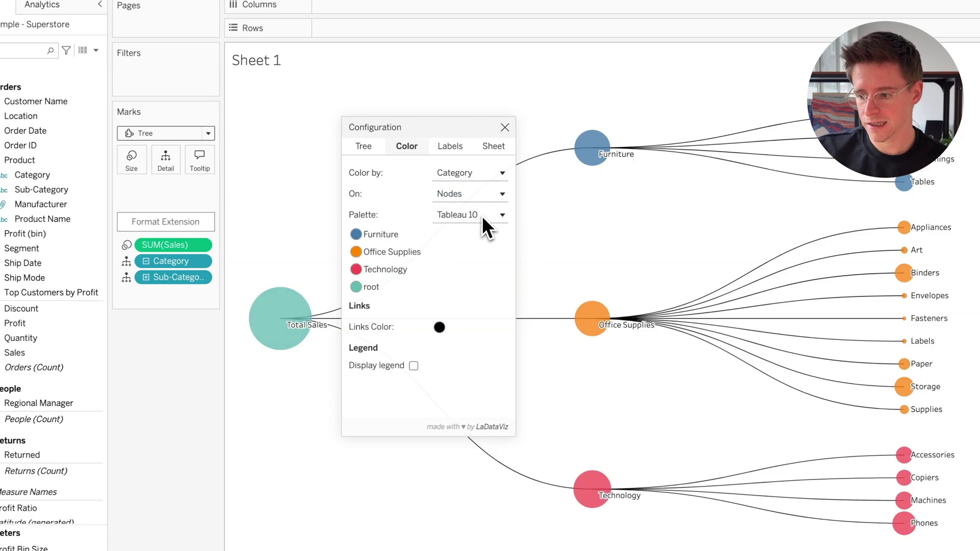
{"action": "left_click", "coordinate": [482, 216]}
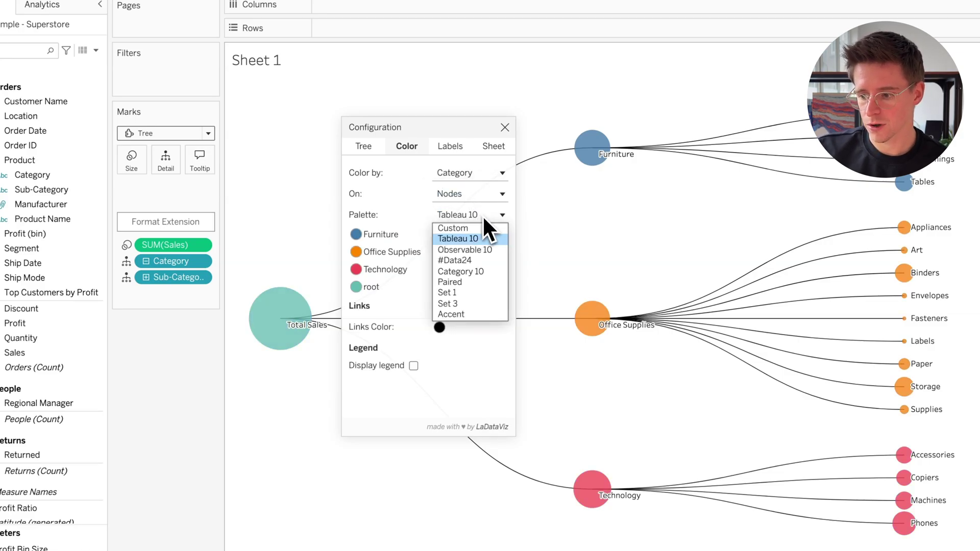
{"action": "left_click", "coordinate": [478, 252]}
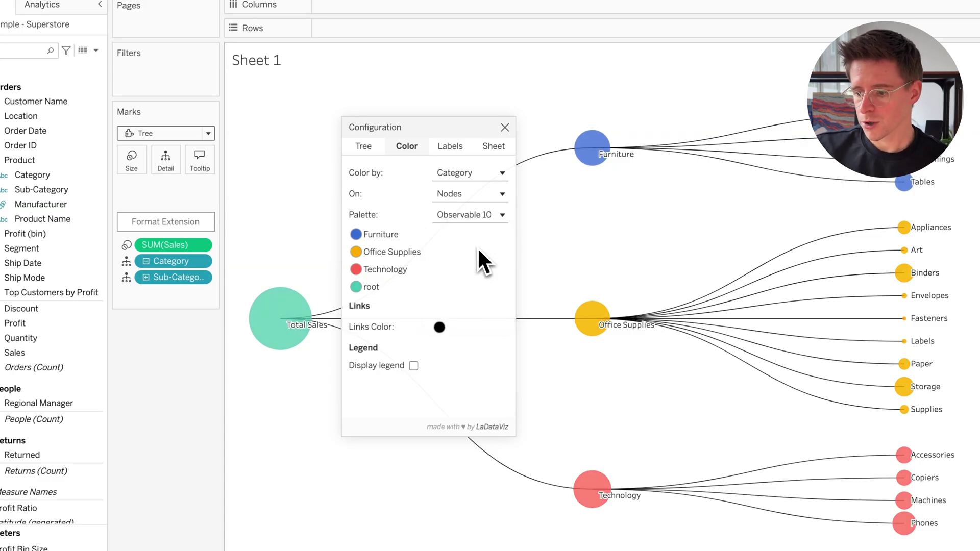
Step: Set the root node colour to grey #bdc5ca and enlarge the label font size
{"action": "left_click", "coordinate": [356, 287]}
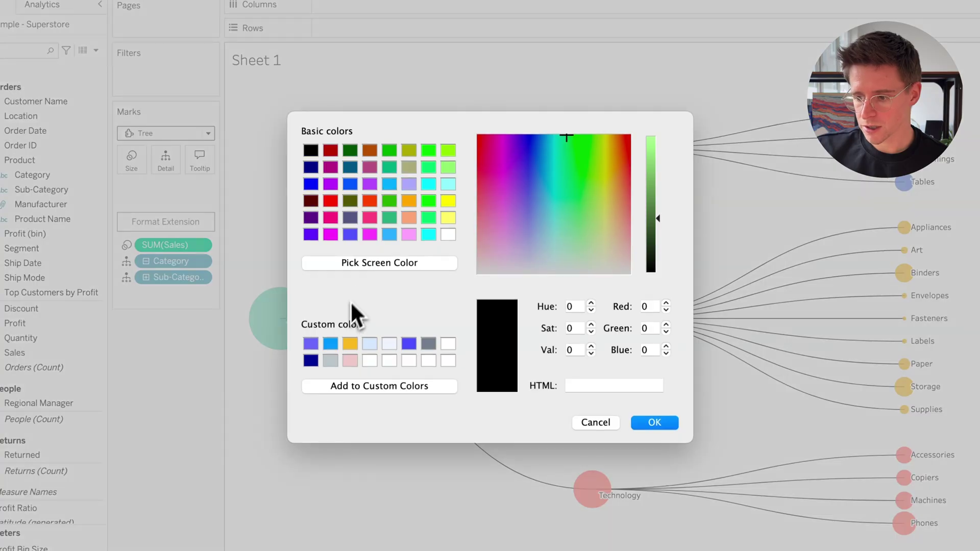
{"action": "left_click", "coordinate": [334, 358]}
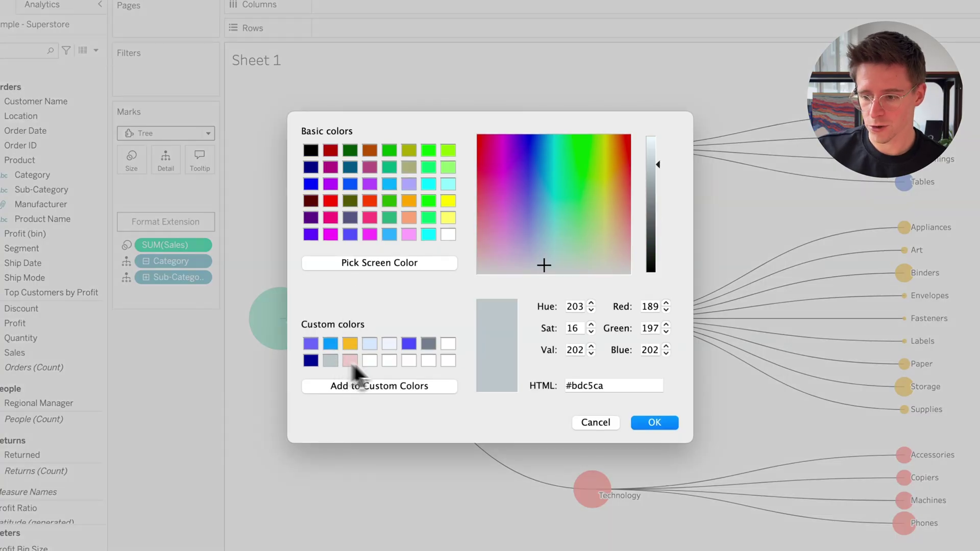
{"action": "left_click", "coordinate": [645, 422]}
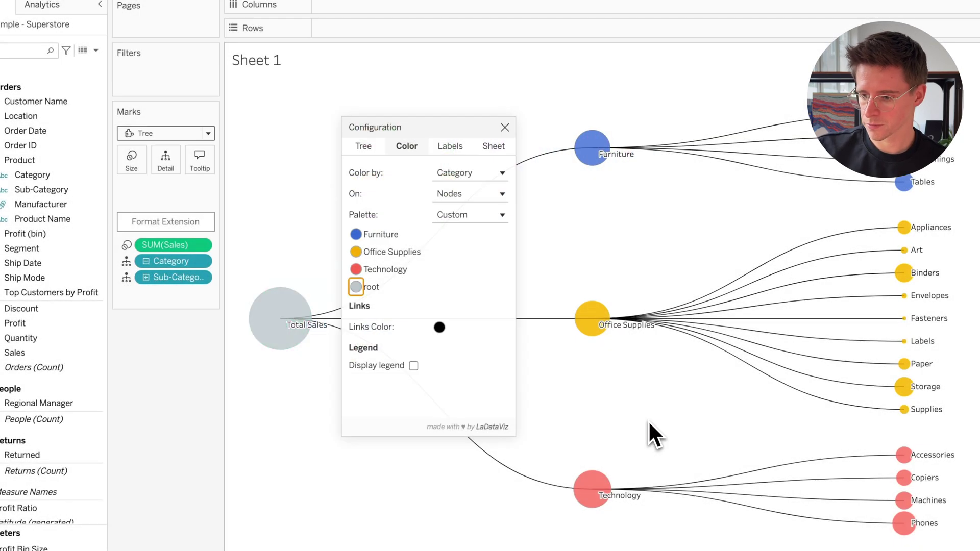
{"action": "left_click", "coordinate": [452, 151]}
{"action": "left_click_drag", "start_coordinate": [451, 215], "coordinate": [475, 217]}
Step: Enable Auto font colour for the tree's node labels
{"action": "left_click", "coordinate": [479, 237]}
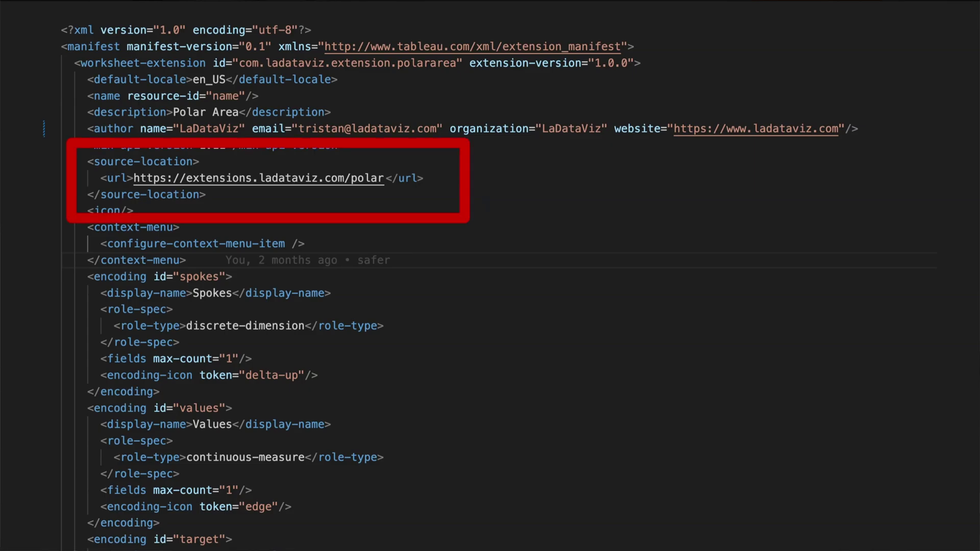
{"action": "scroll", "coordinate": [449, 275], "scroll_direction": "down", "scroll_amount": 5}
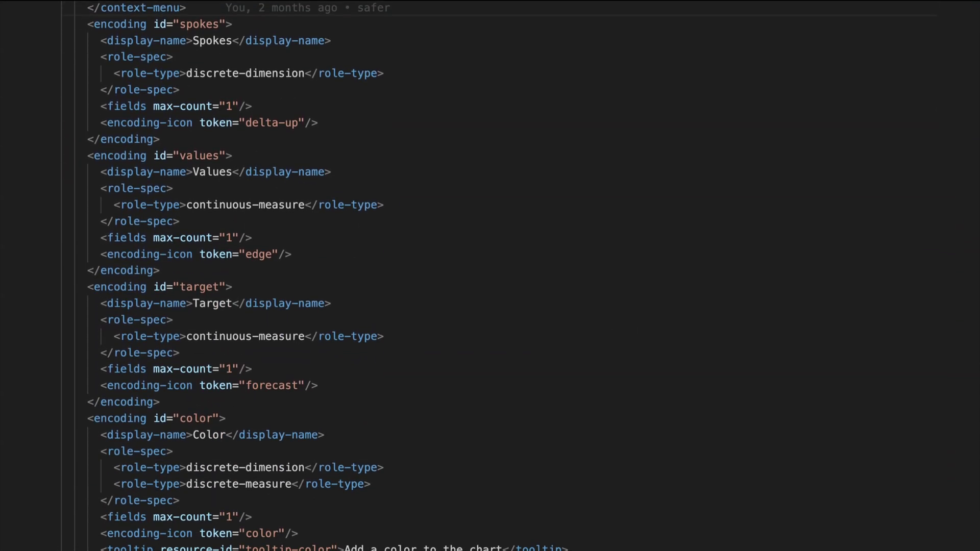